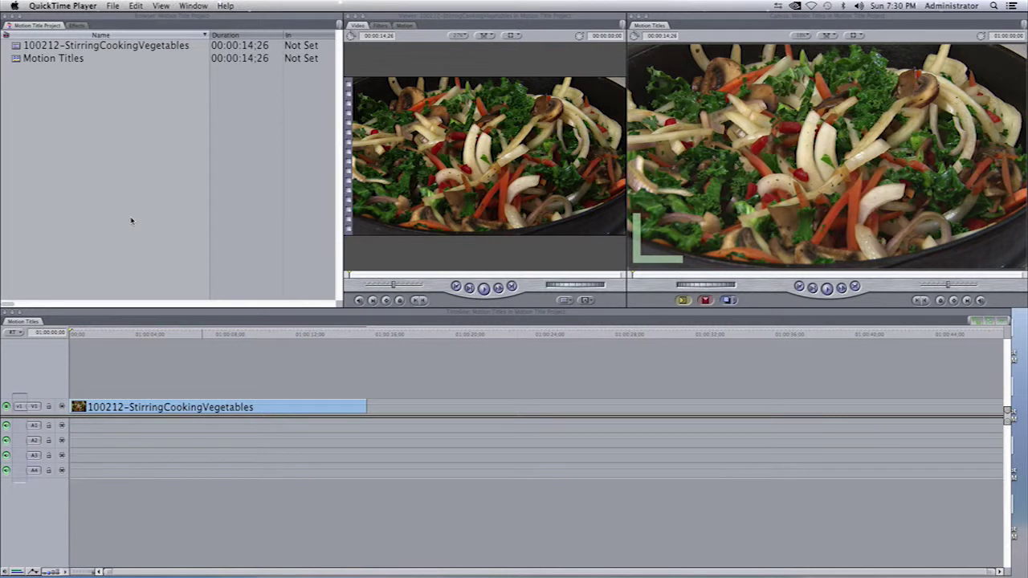
Send the vegetables timeline clip to a new Motion project named Motion Titles
left_click(109, 342)
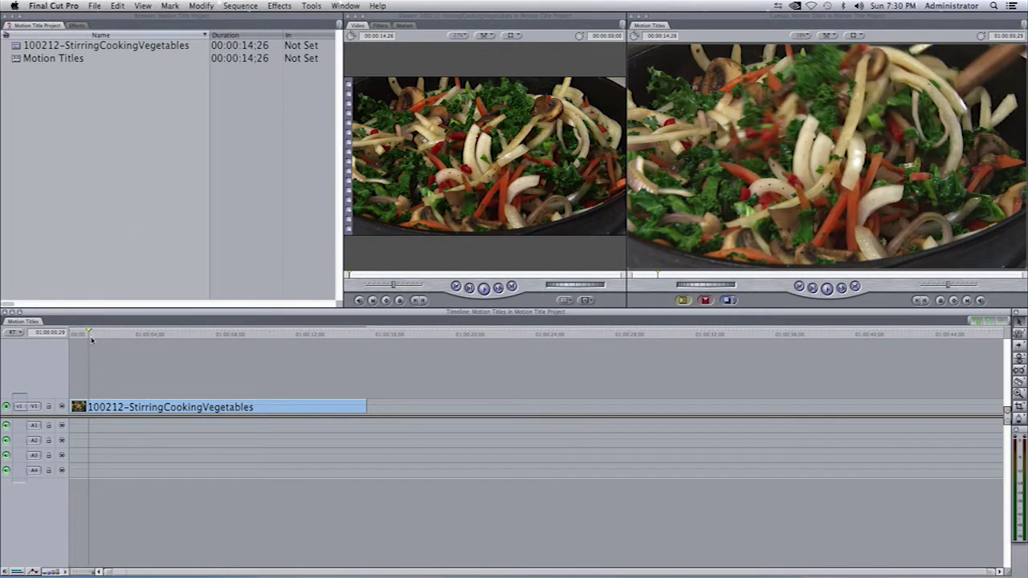
right_click(109, 406)
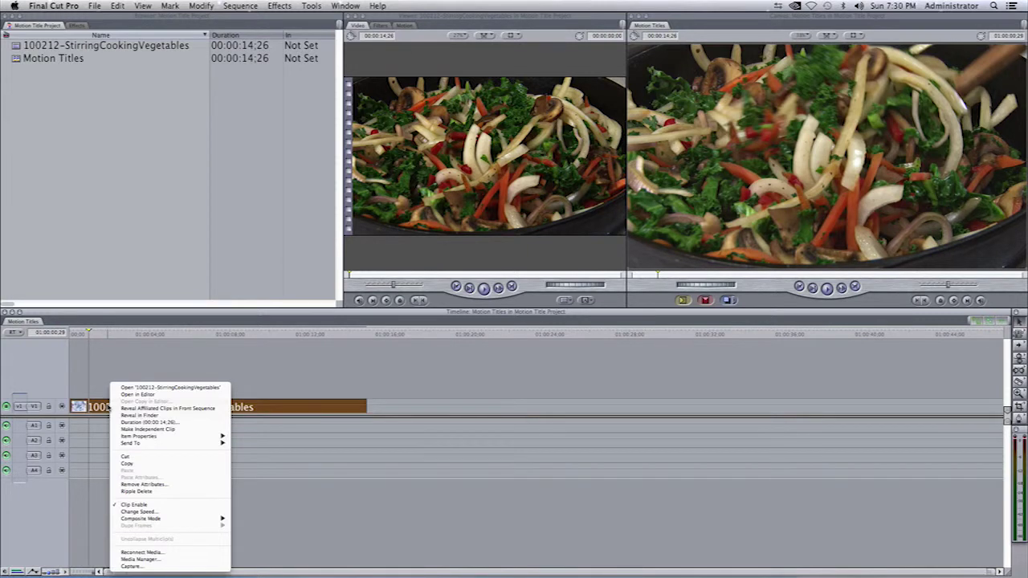
mouse_move(127, 443)
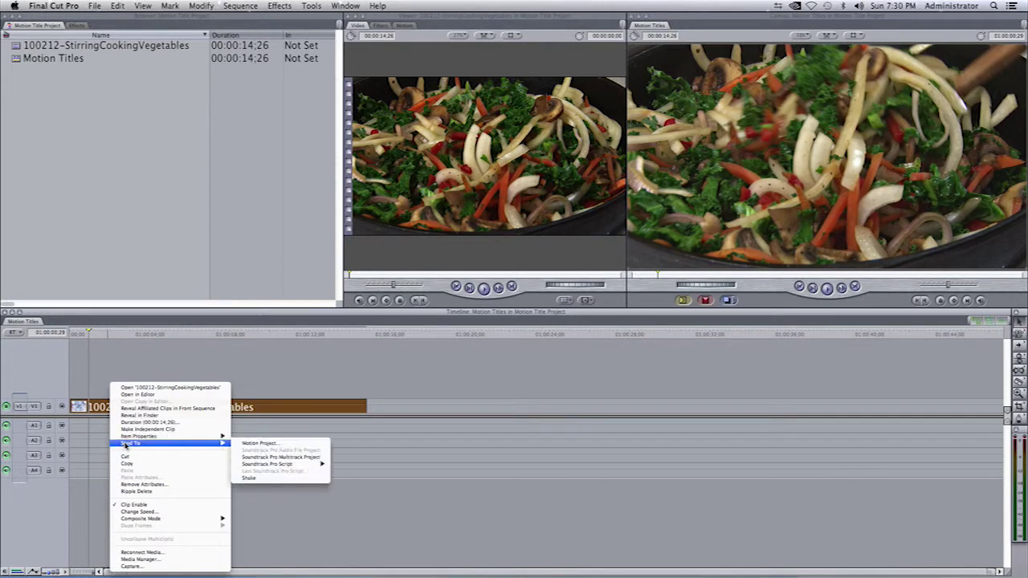
left_click(251, 444)
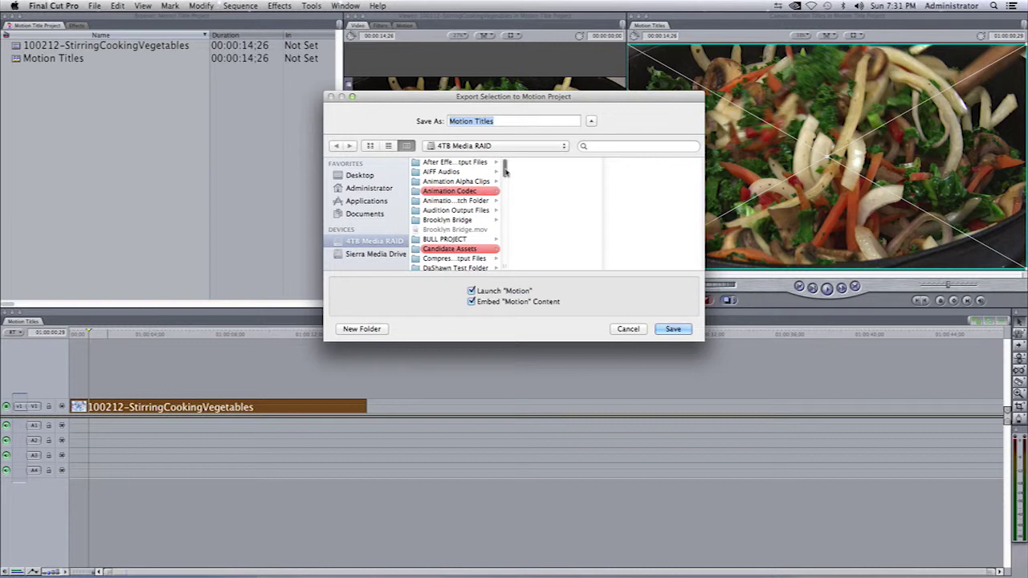
Choose the Final Cut Projects folder on 4TB Media RAID as the export destination
left_click_drag(505, 164, 504, 195)
left_click(478, 210)
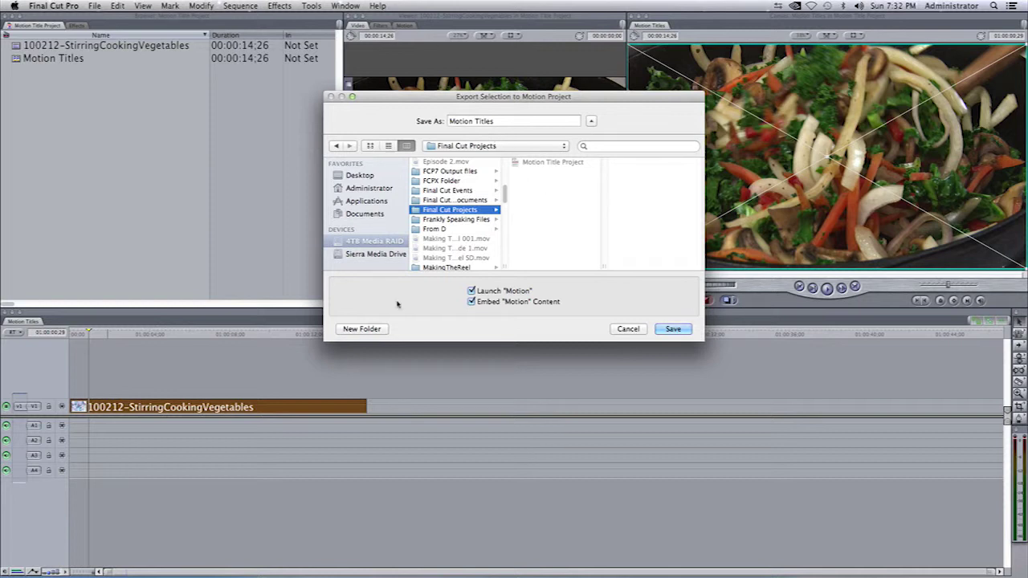
Create a 'Title Folder' in Final Cut Projects, save Motion Titles there, and launch Motion
left_click(377, 330)
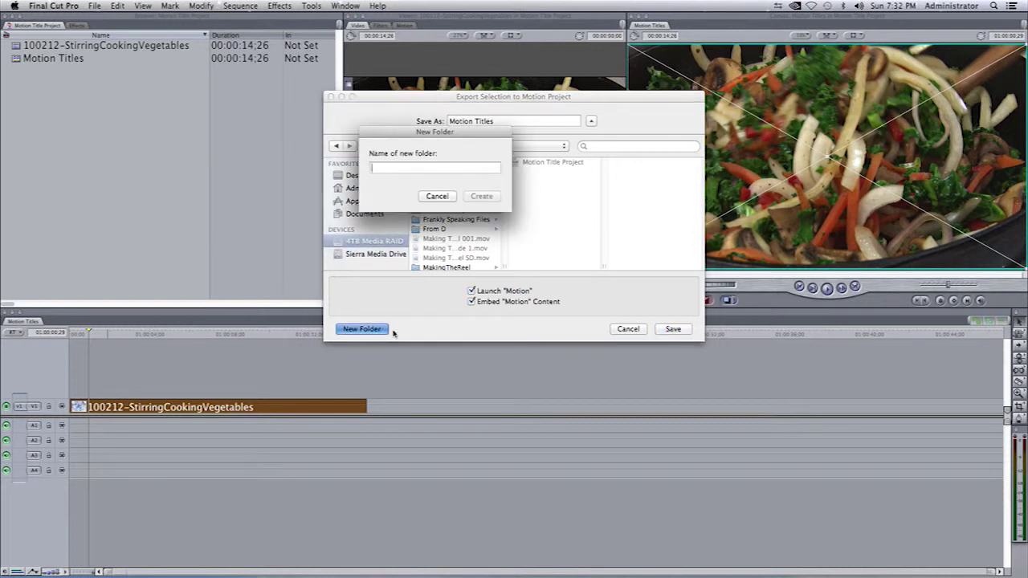
type("Title")
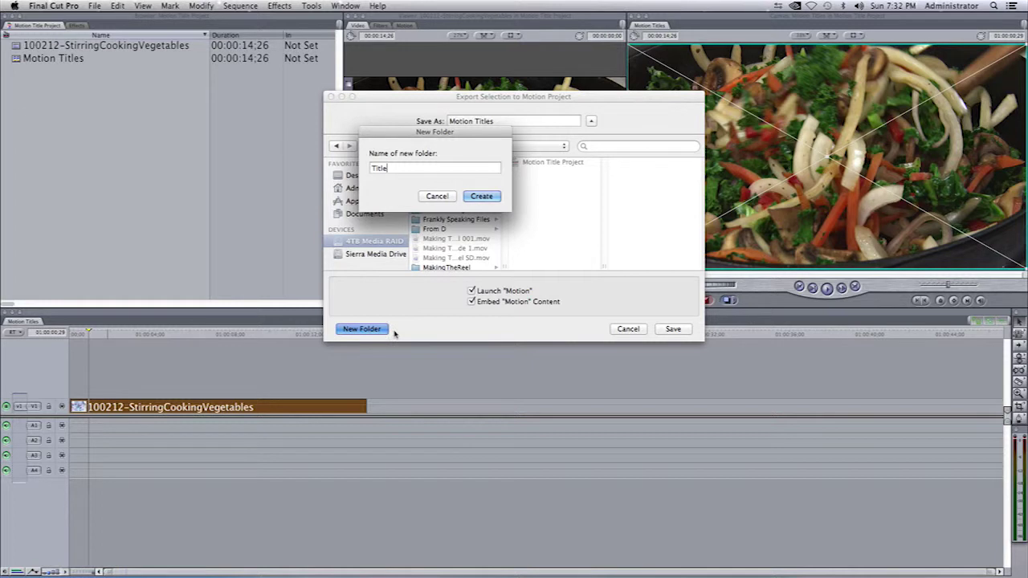
type(" Folder")
left_click(483, 196)
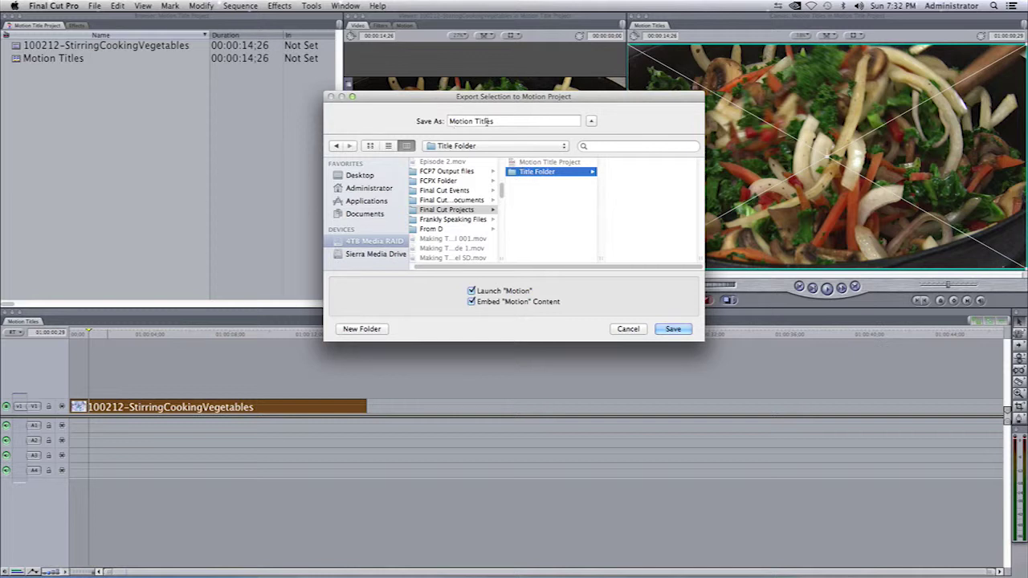
left_click(672, 330)
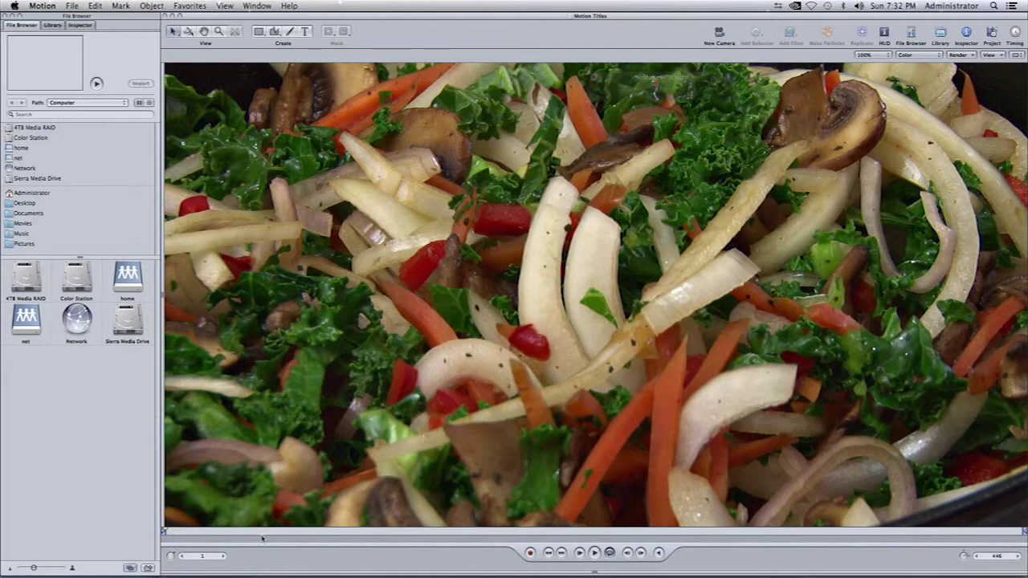
Scrub and play the 446-frame vegetables clip at 75% zoom, then return to frame one
mouse_move(167, 531)
left_mouse_down()
mouse_move(243, 534)
mouse_move(166, 533)
left_mouse_up()
key("super+minus")
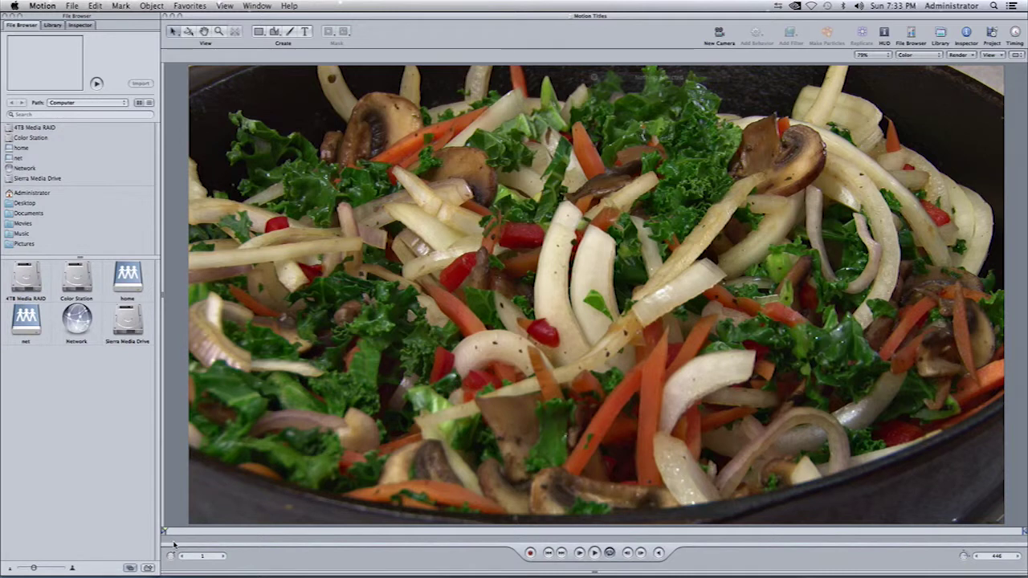
key("space")
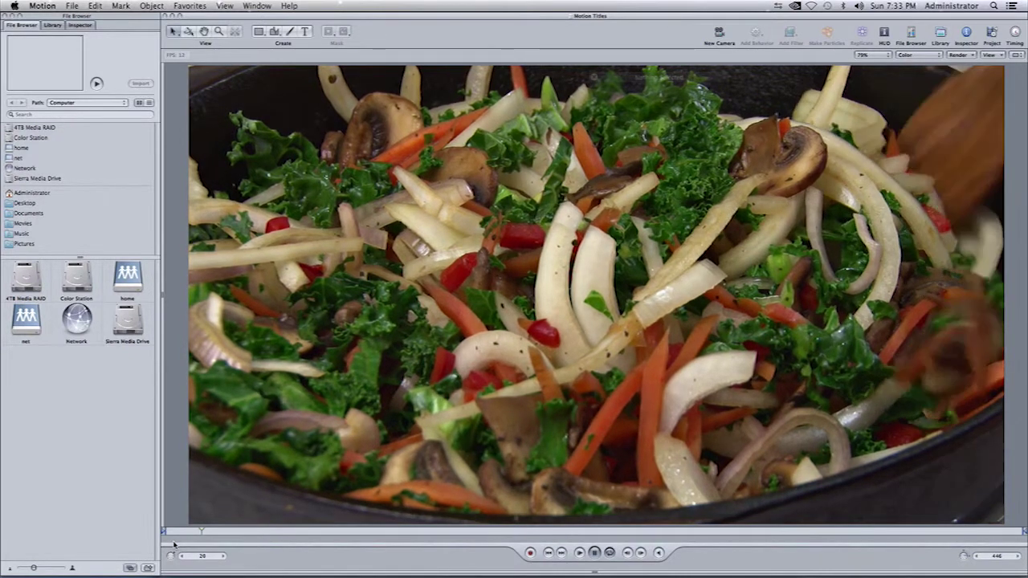
key("space")
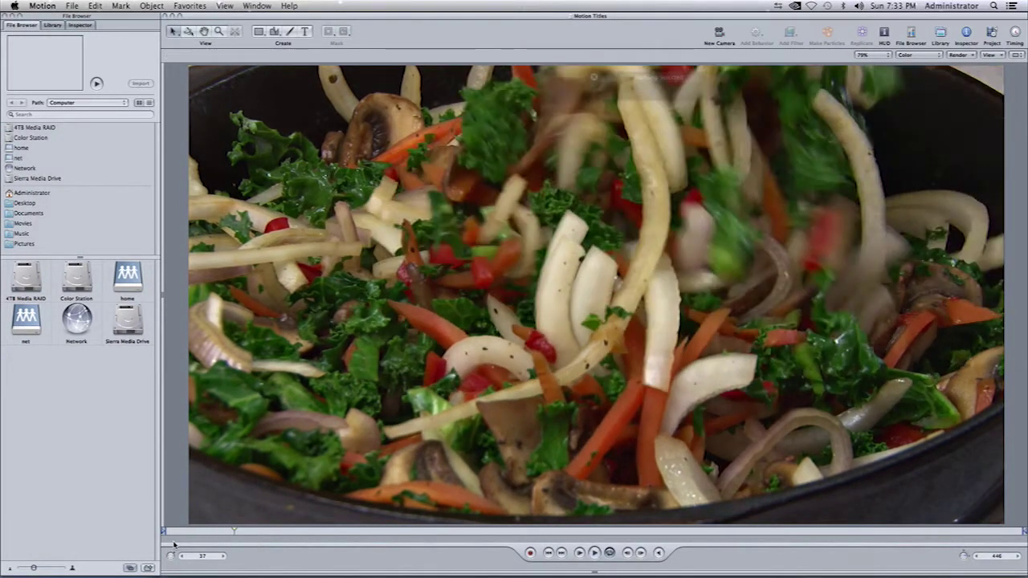
key("Home")
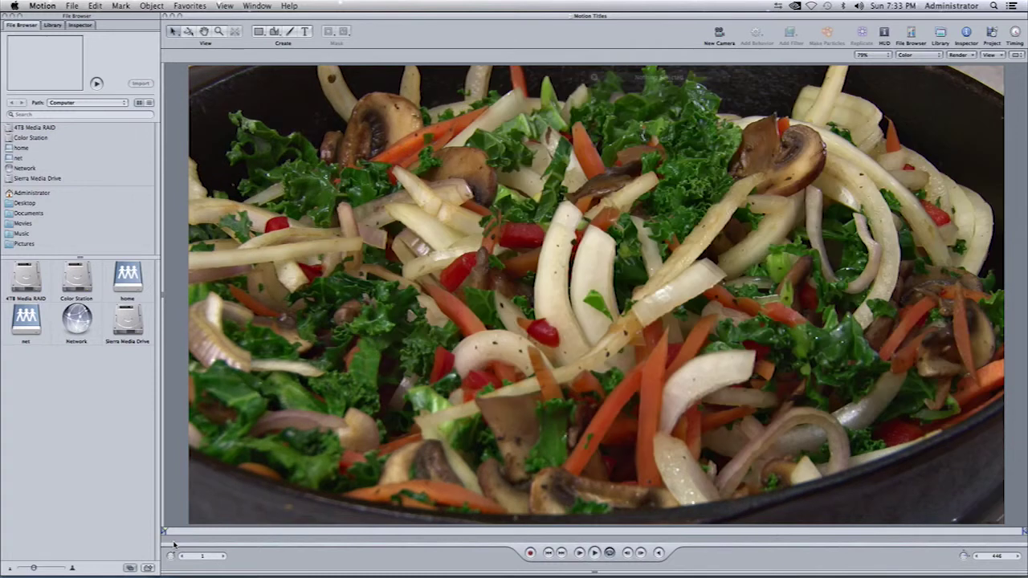
Create a 'Vegetables for me' text layer at the canvas's lower left, 48 pt left-aligned
left_click(307, 33)
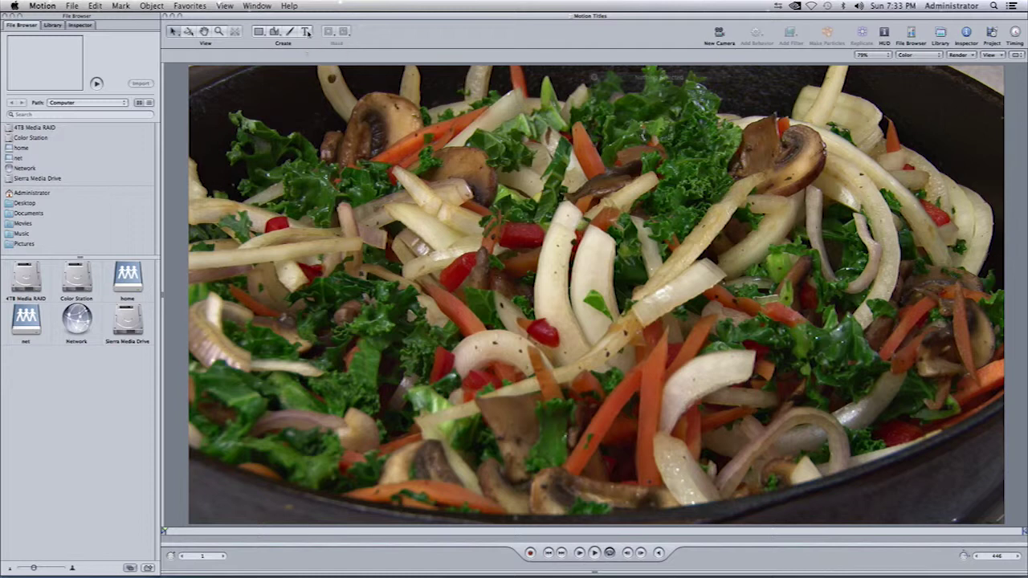
left_click(308, 33)
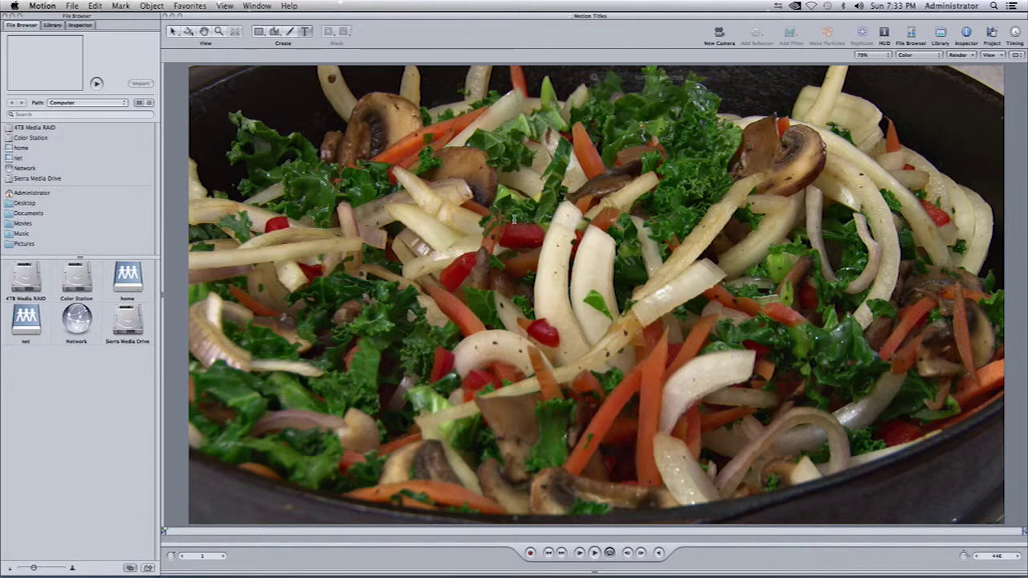
left_click(295, 408)
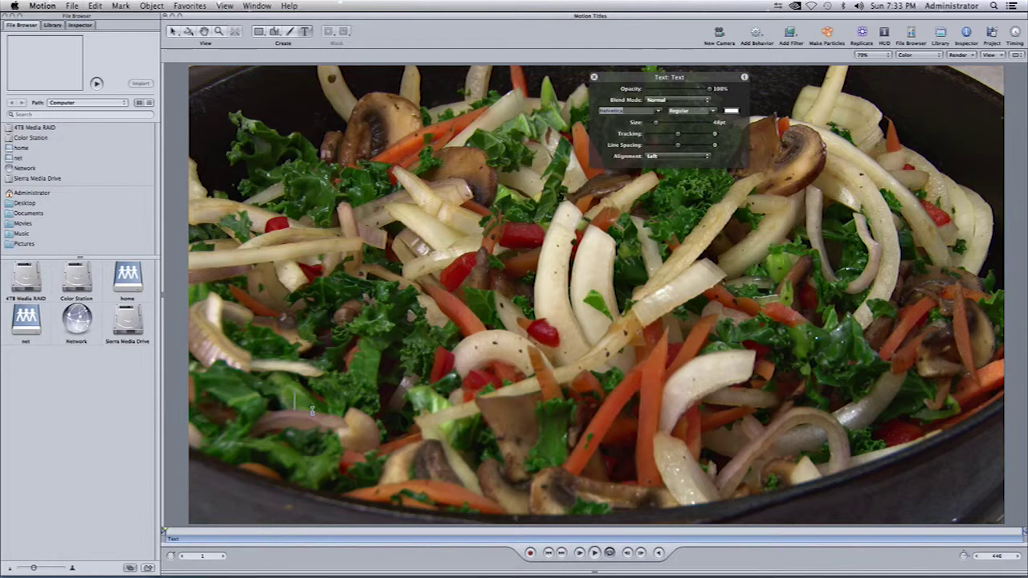
type("Vegetab")
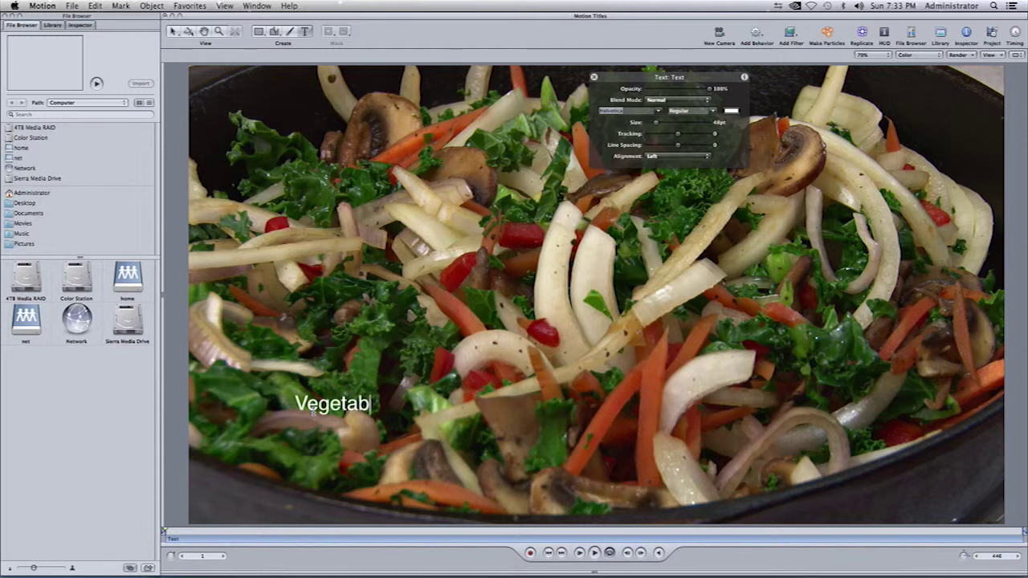
type("les for me")
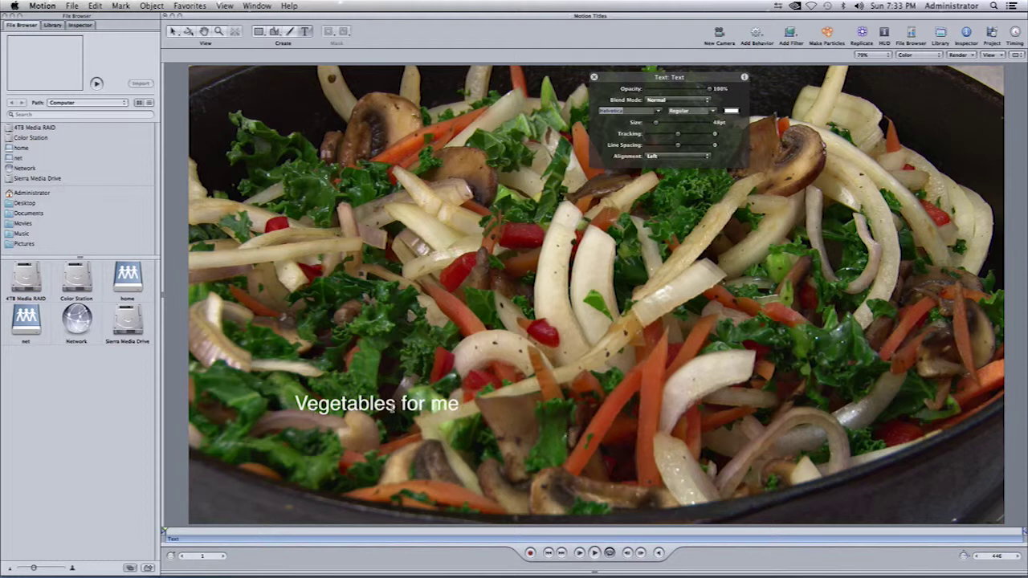
key("Escape")
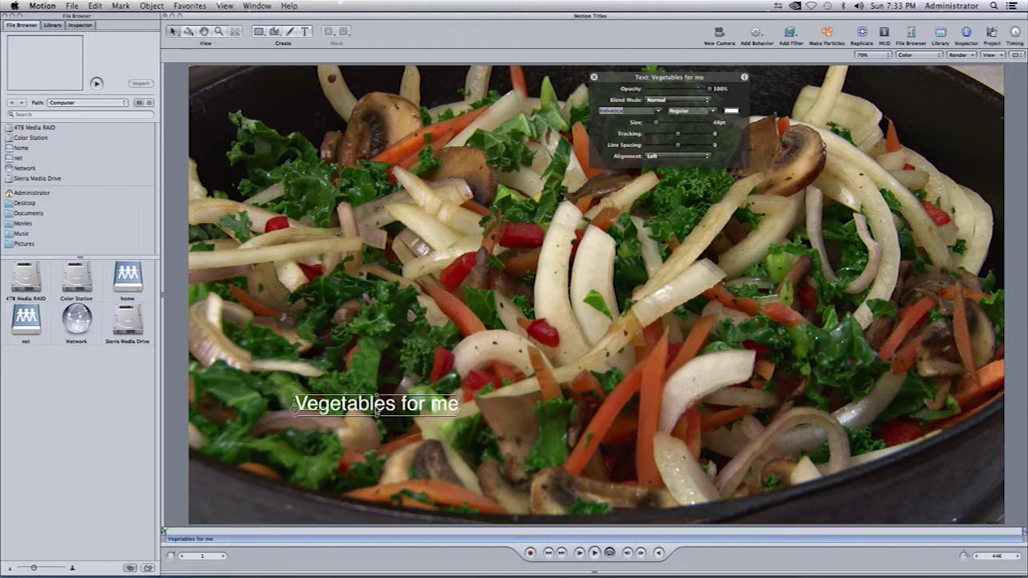
In the Text HUD, set the 'Vegetables for me' title to 75 pt with Center alignment
left_click_drag(723, 81, 638, 201)
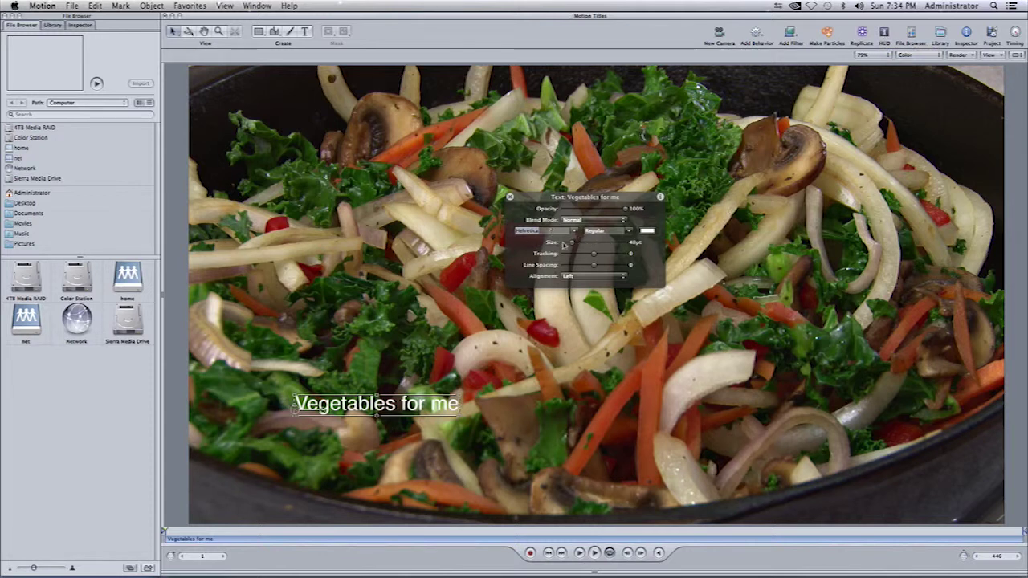
left_click_drag(561, 245, 595, 269)
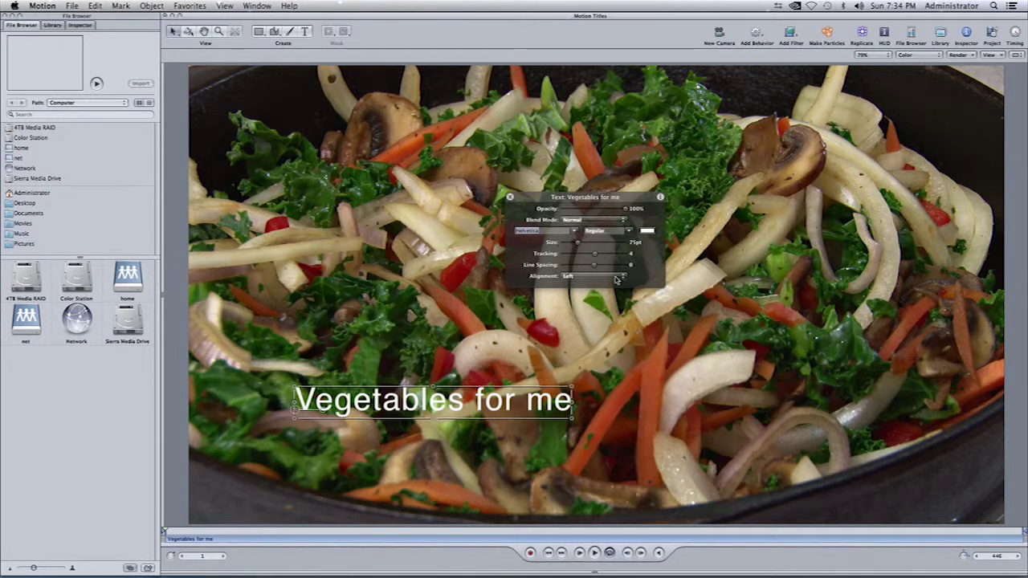
left_click(618, 276)
left_click(614, 286)
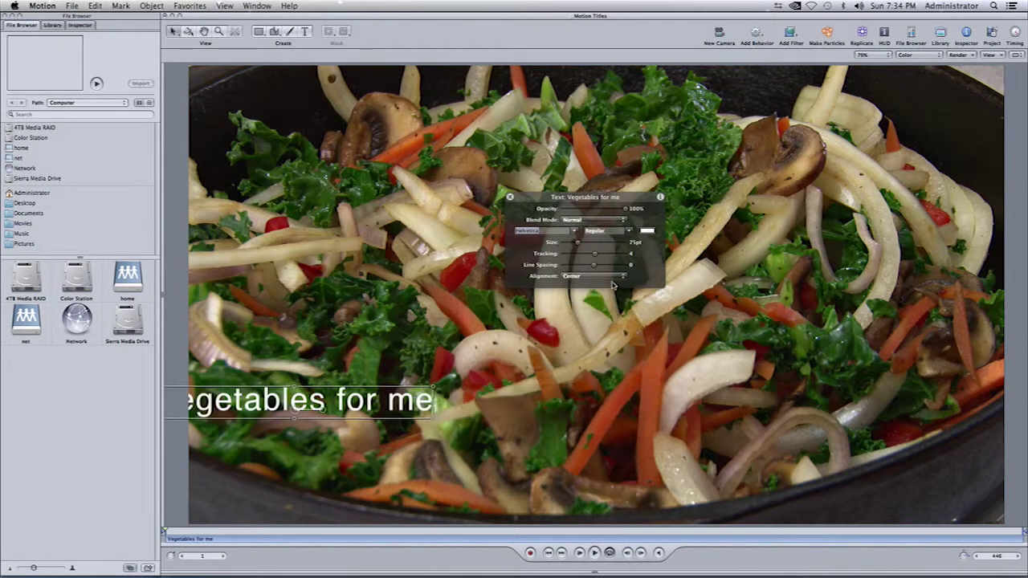
left_click(621, 278)
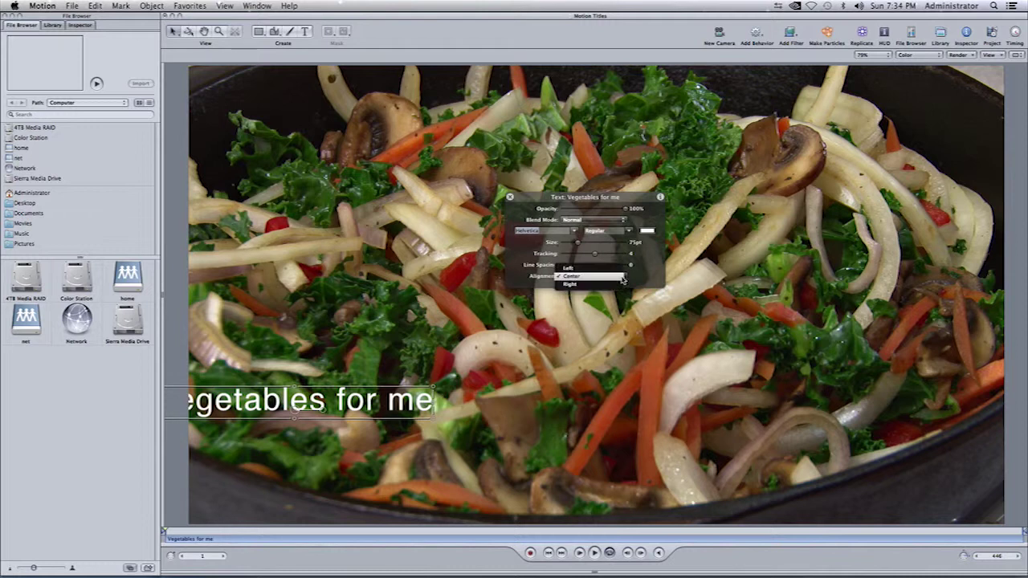
left_click(619, 266)
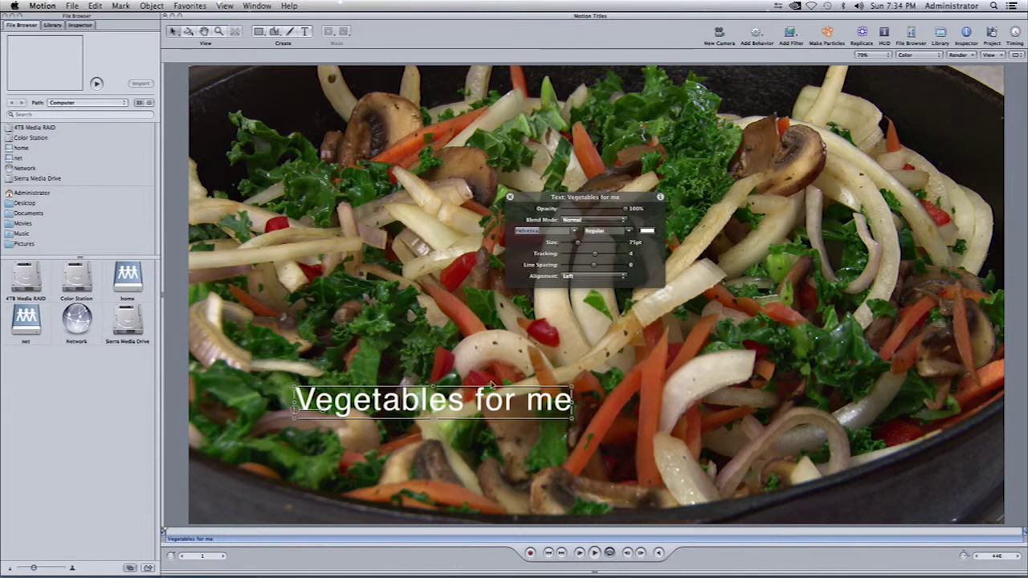
left_click(624, 278)
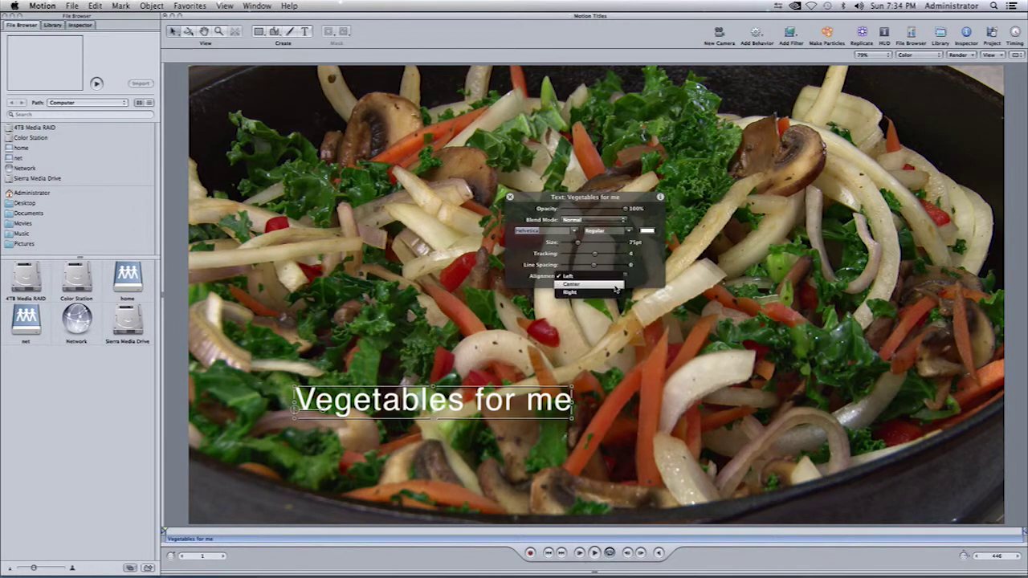
left_click(615, 285)
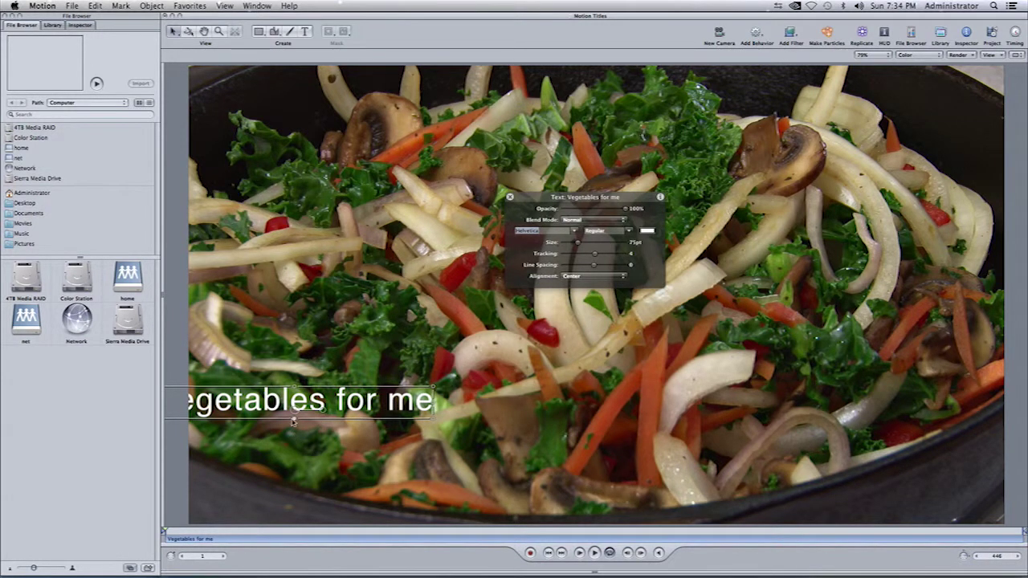
Drag the title right so it sits fully inside the frame at lower left, keeping Helvetica
left_click_drag(276, 407, 356, 407)
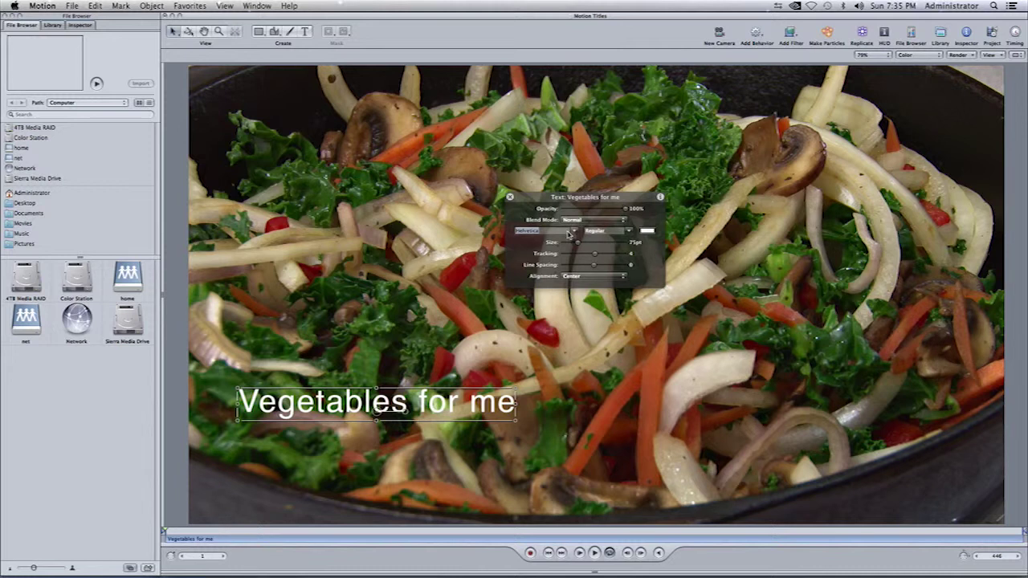
left_click(573, 232)
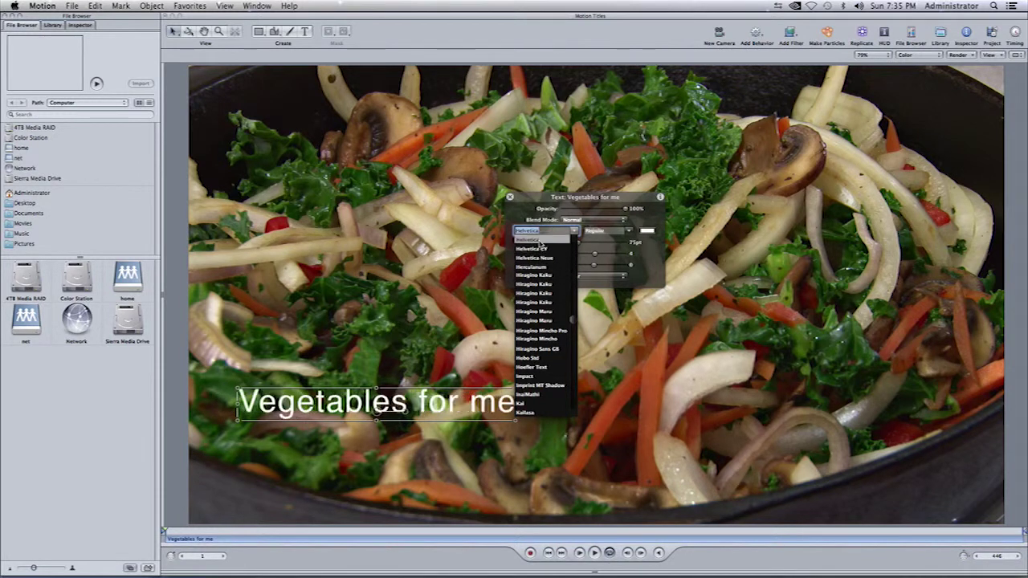
left_click(540, 241)
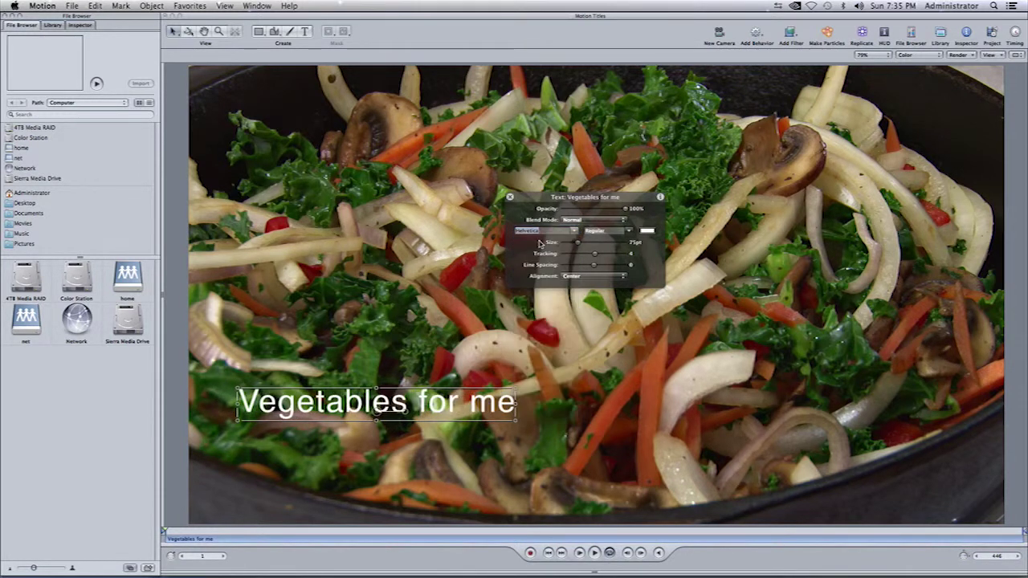
Show the Inspector's Text Style parameters and move the Text HUD up and to the right
left_click(81, 26)
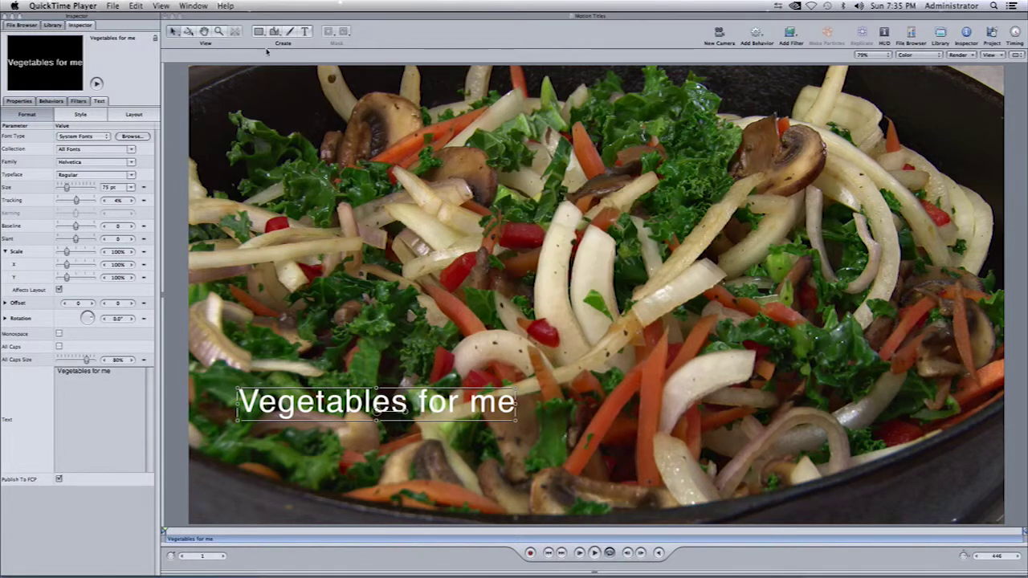
left_click(78, 114)
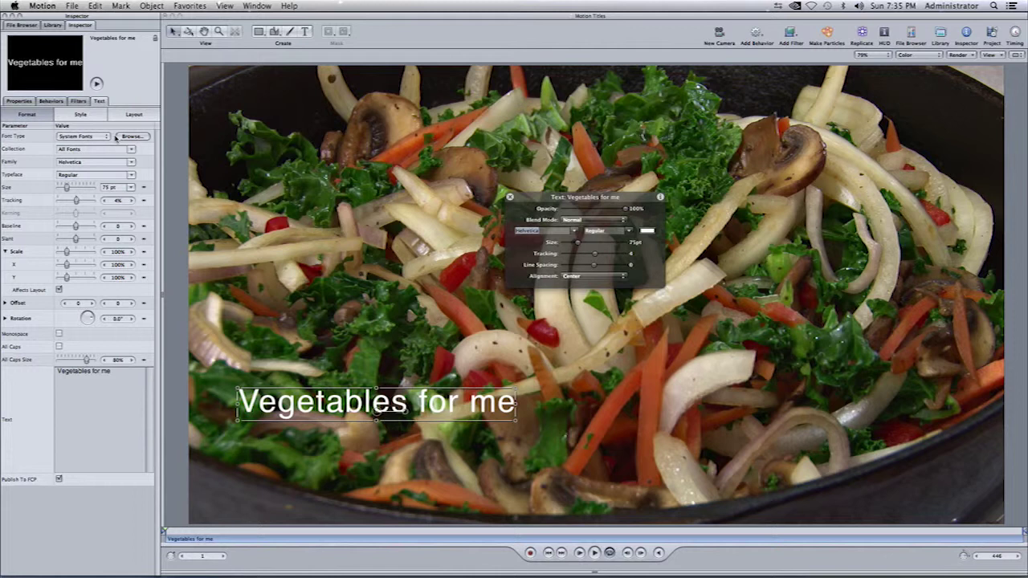
left_click(80, 115)
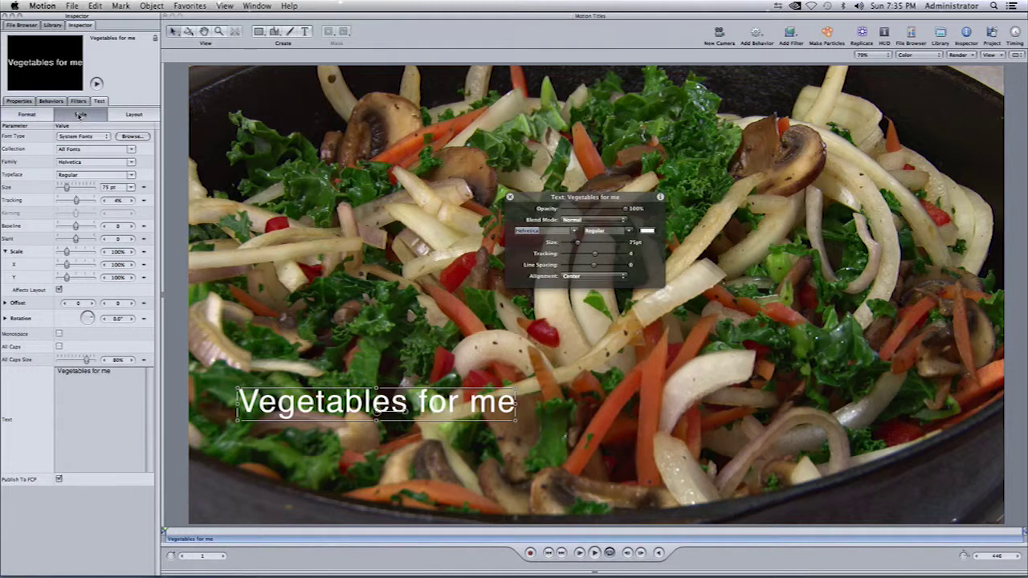
left_click(135, 115)
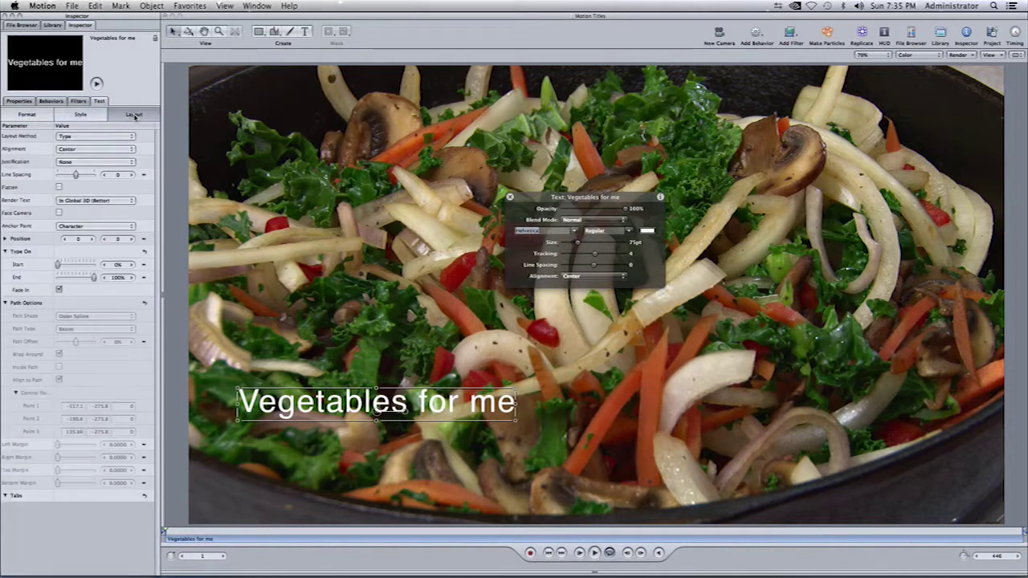
left_click(89, 117)
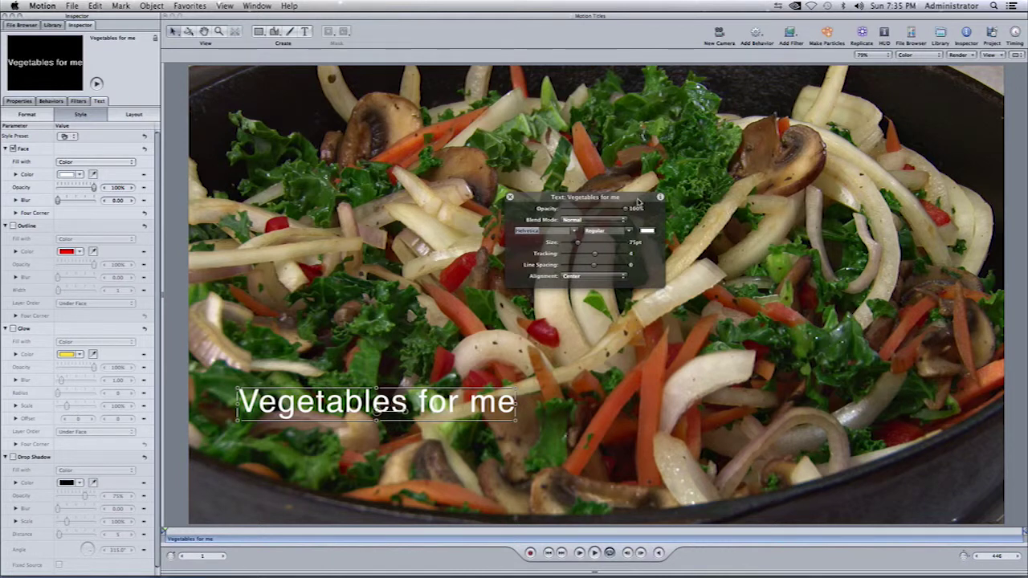
left_click_drag(625, 199, 644, 168)
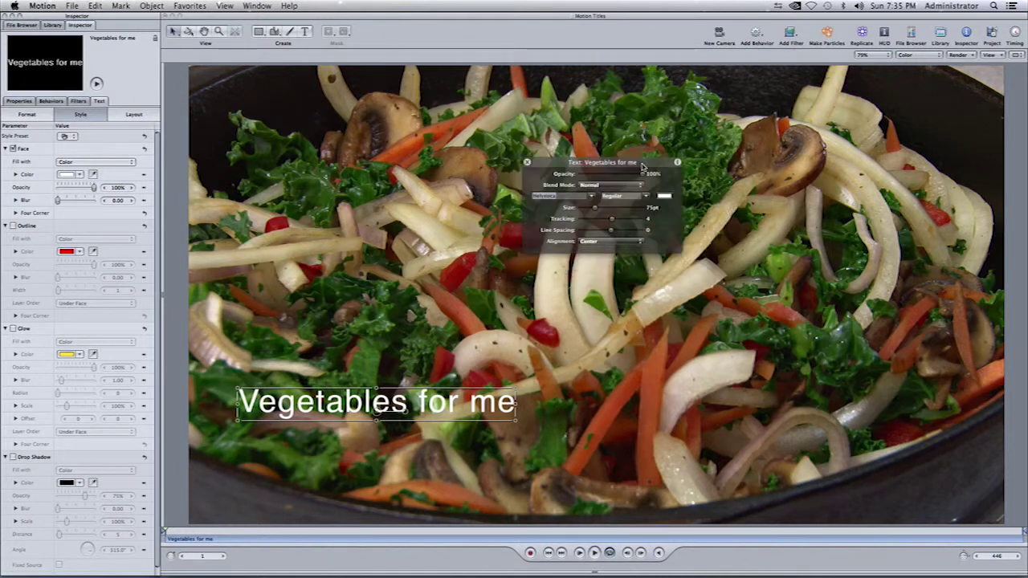
Try green, orange, red, pink and blue on the title, settling back on white
left_click(664, 200)
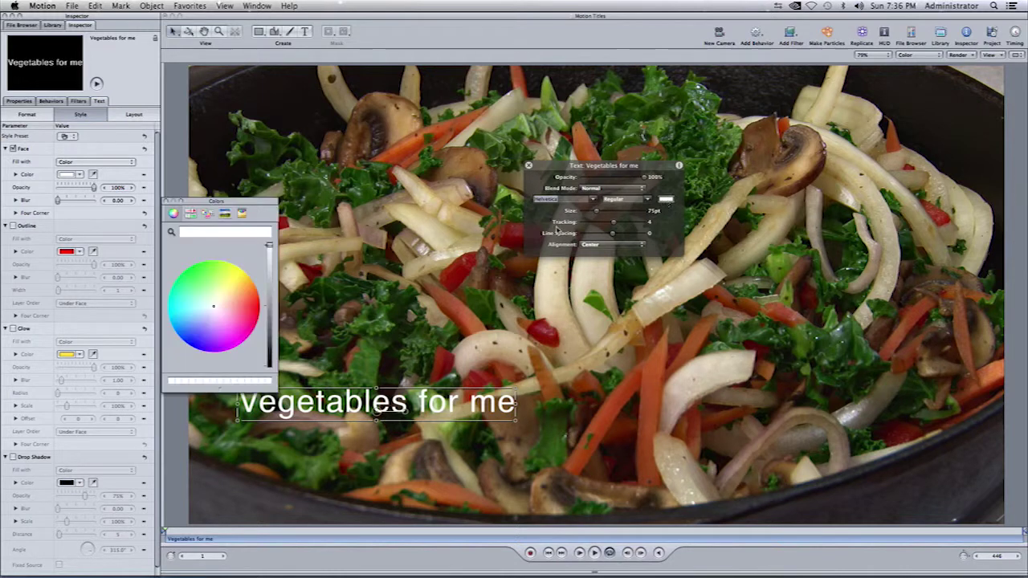
left_click_drag(269, 205, 482, 143)
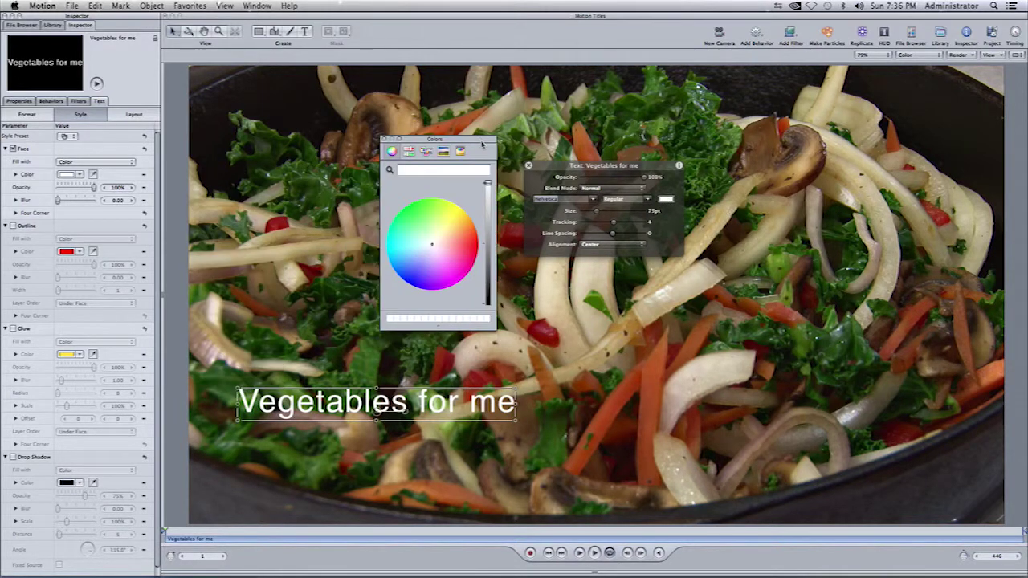
left_click(416, 217)
left_click(453, 232)
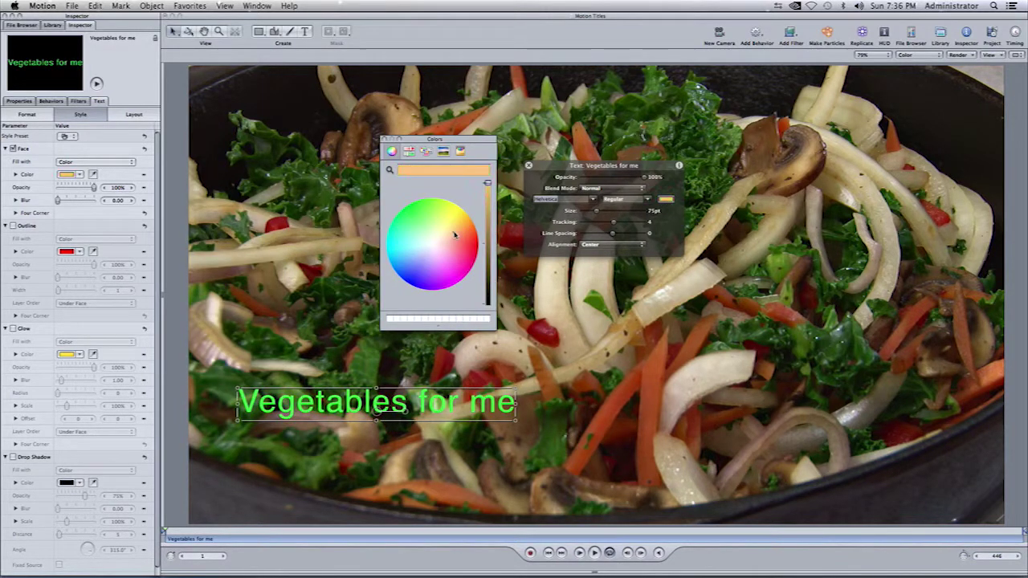
left_click(471, 247)
left_click(467, 261)
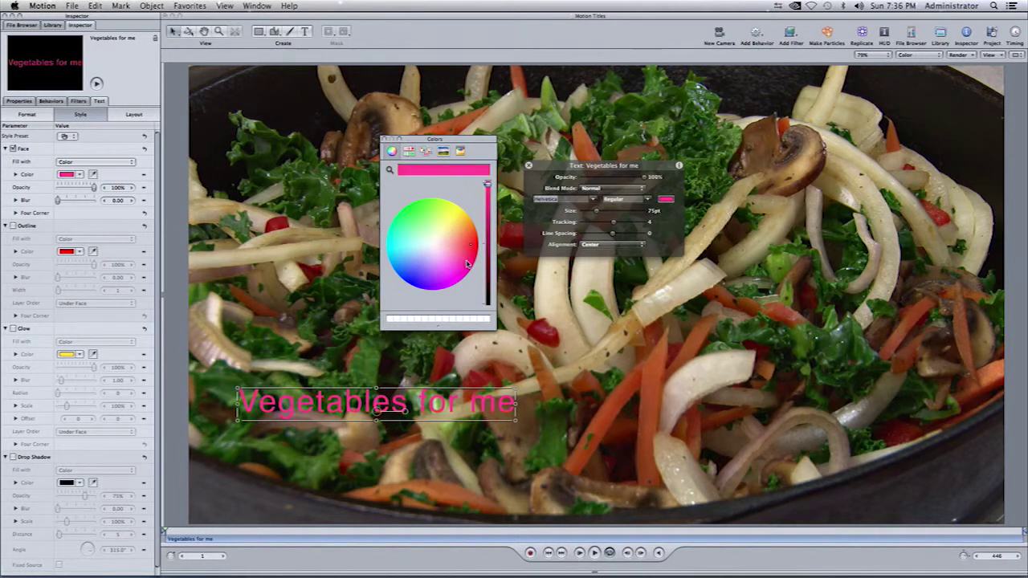
left_click(406, 271)
left_click(429, 249)
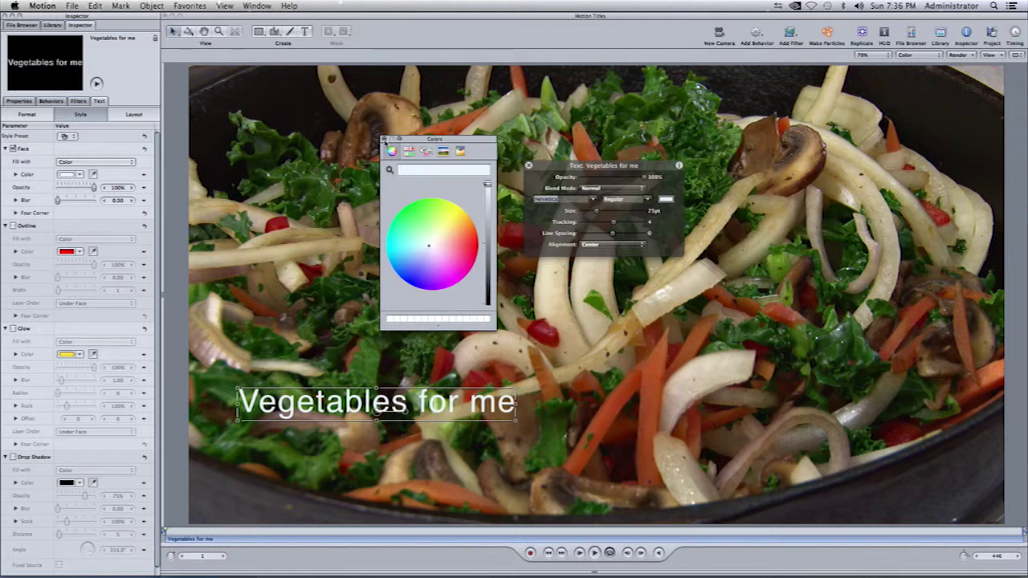
left_click(384, 140)
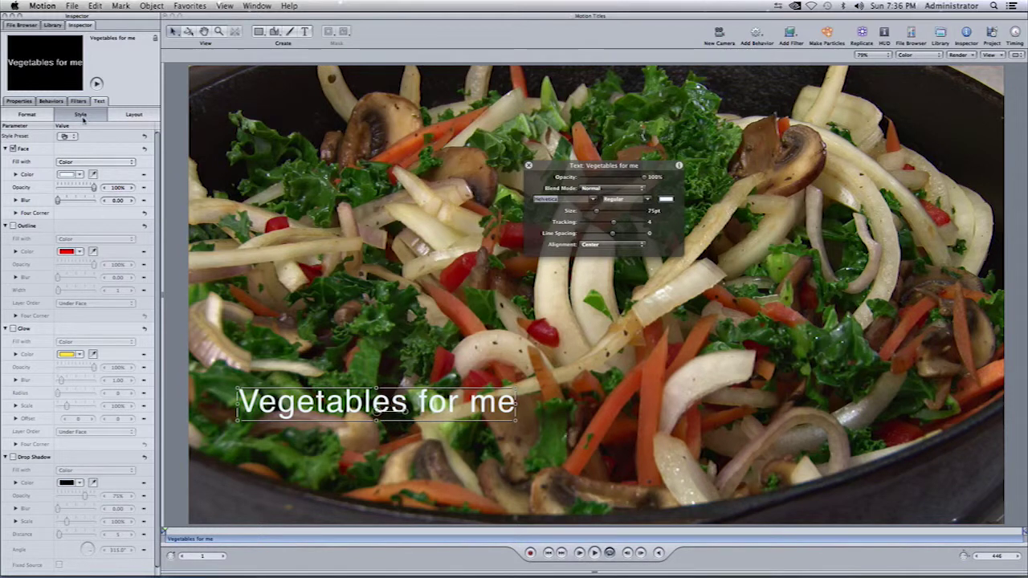
Leave the outline off and enable a drop shadow: 75% opacity, 8.00 blur, distance 5, 315°
left_click(13, 226)
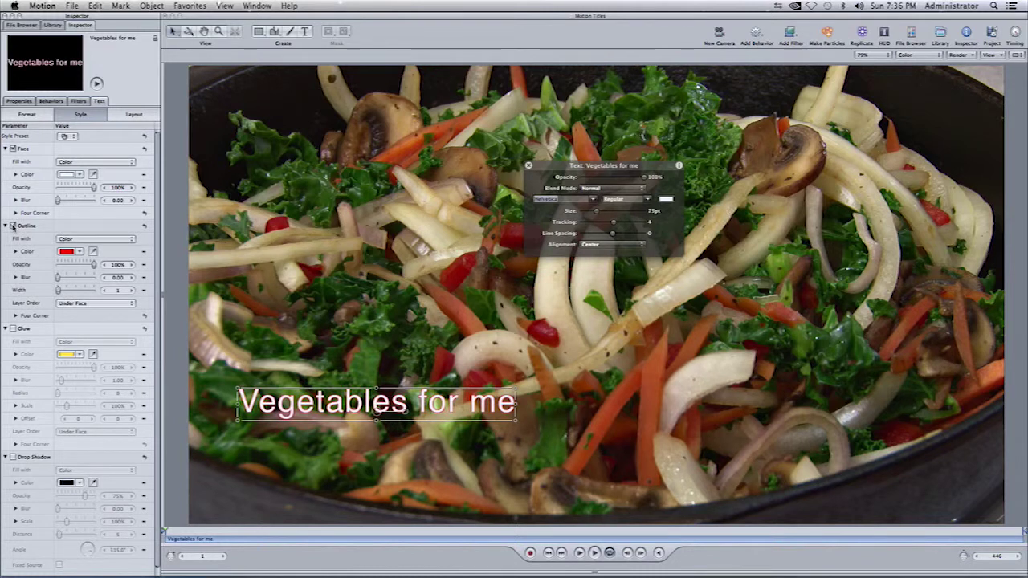
left_click(13, 226)
left_click(13, 457)
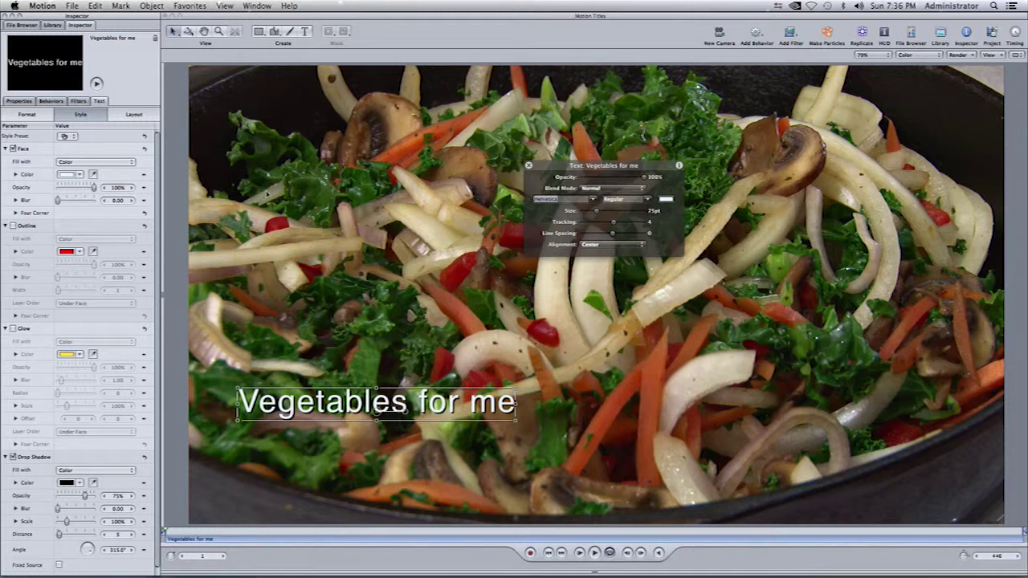
Browse to Library > Behaviors > Text Sequence and expand the Text-Basic group
left_click(53, 24)
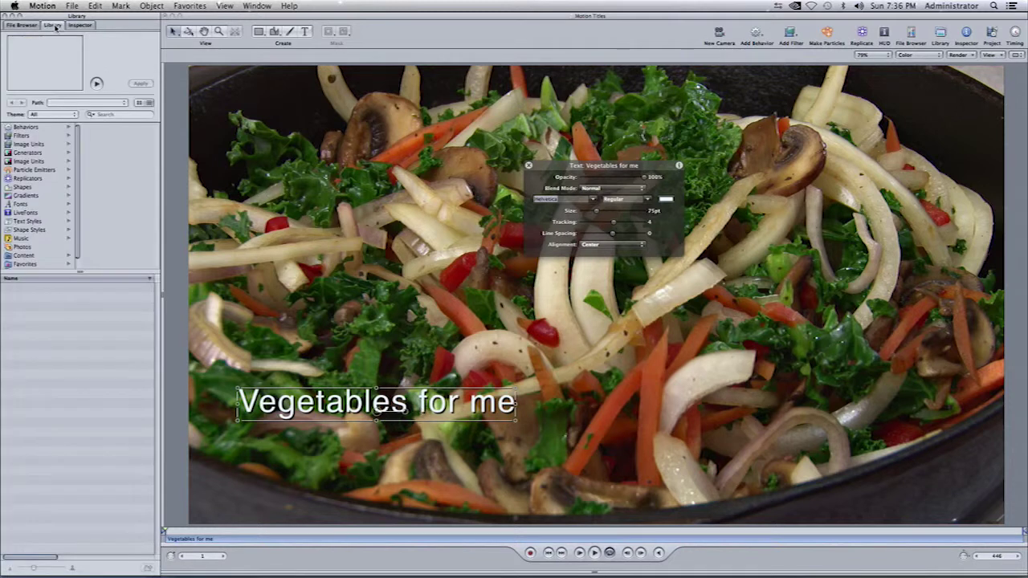
left_click(42, 129)
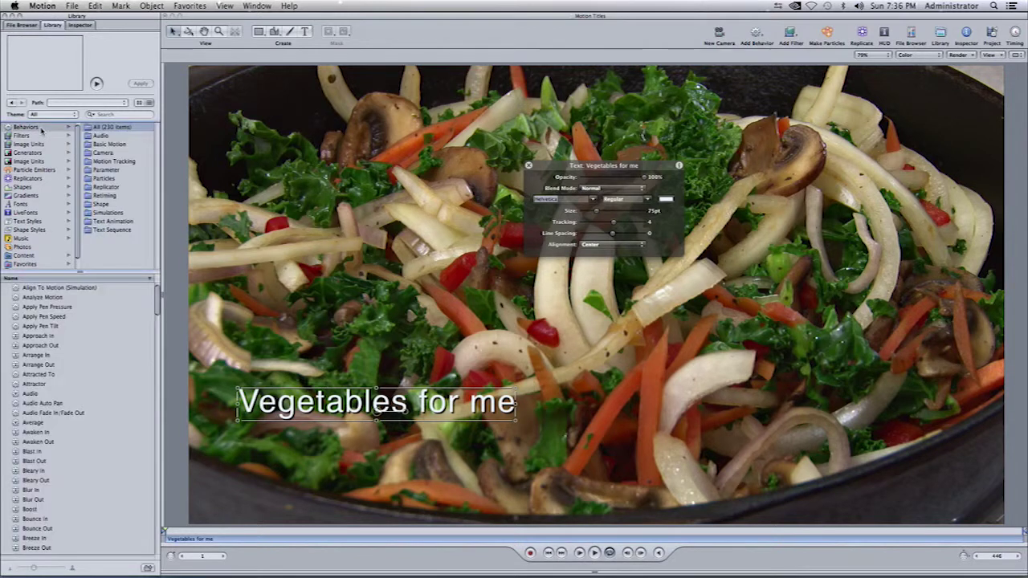
left_click(109, 230)
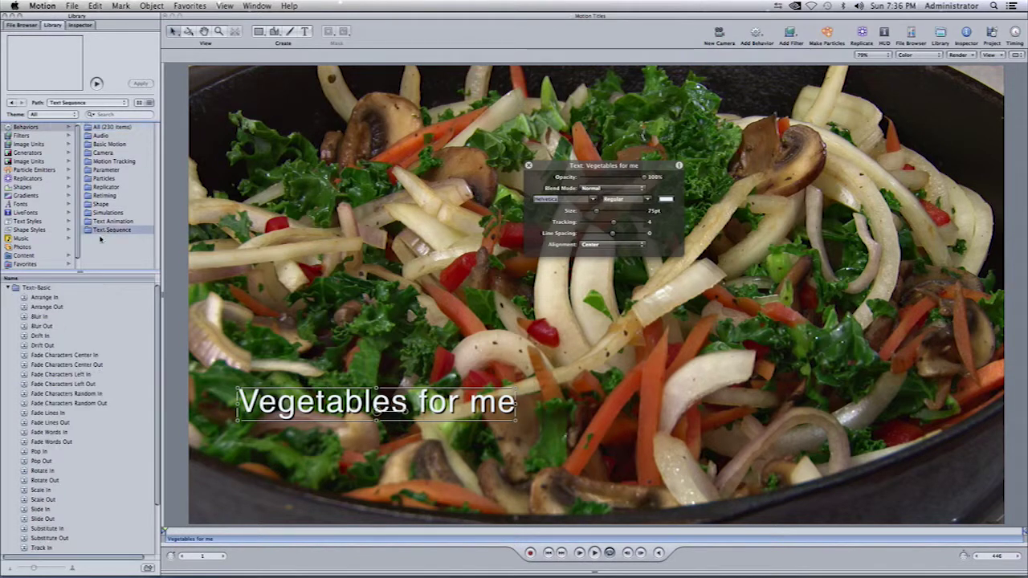
left_click(8, 288)
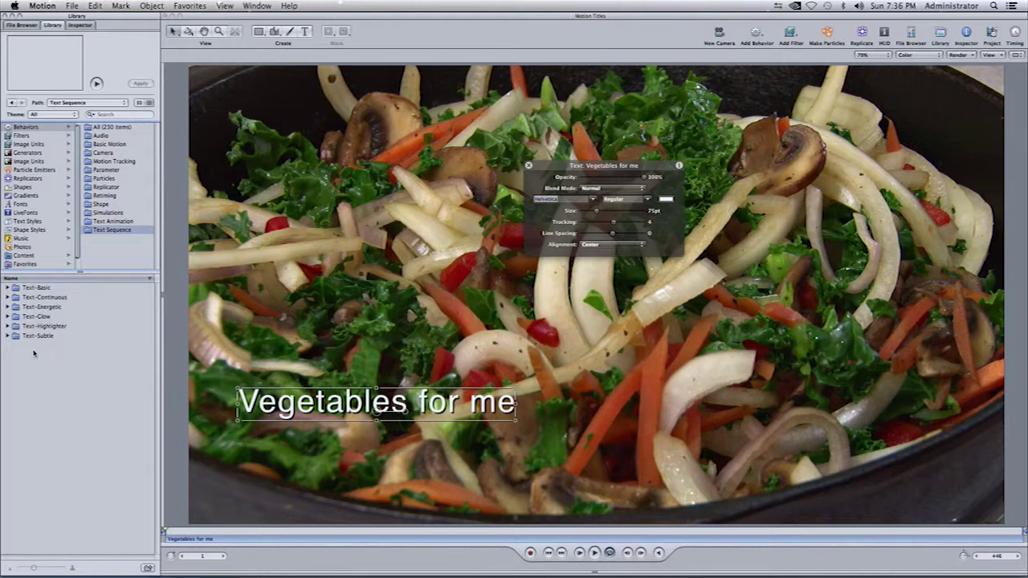
left_click(7, 288)
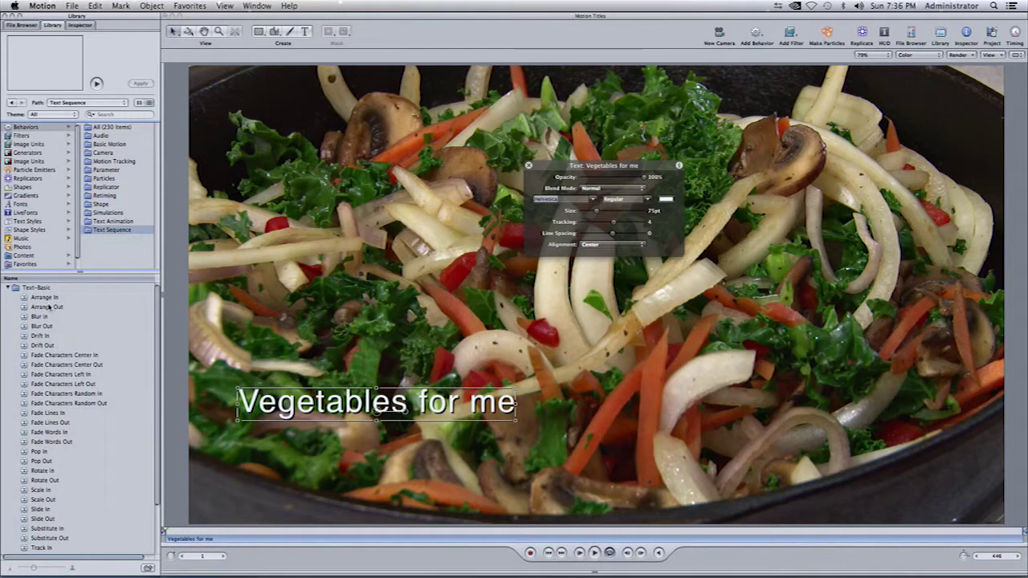
Preview Arrange In, Blur In, Drift In, the Fade behaviours and Fade Words In, ending on Pop In
left_click(44, 297)
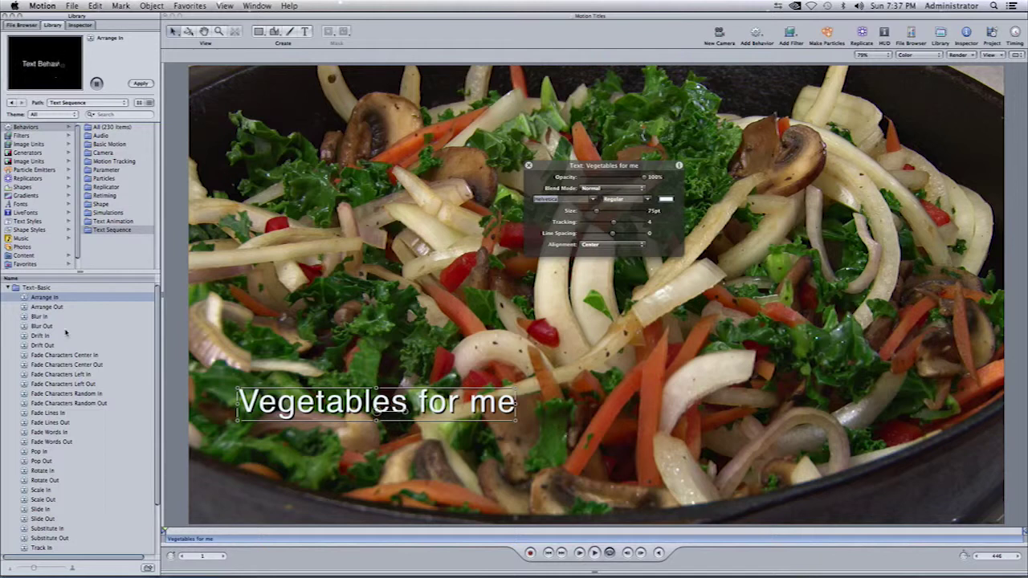
left_click(25, 318)
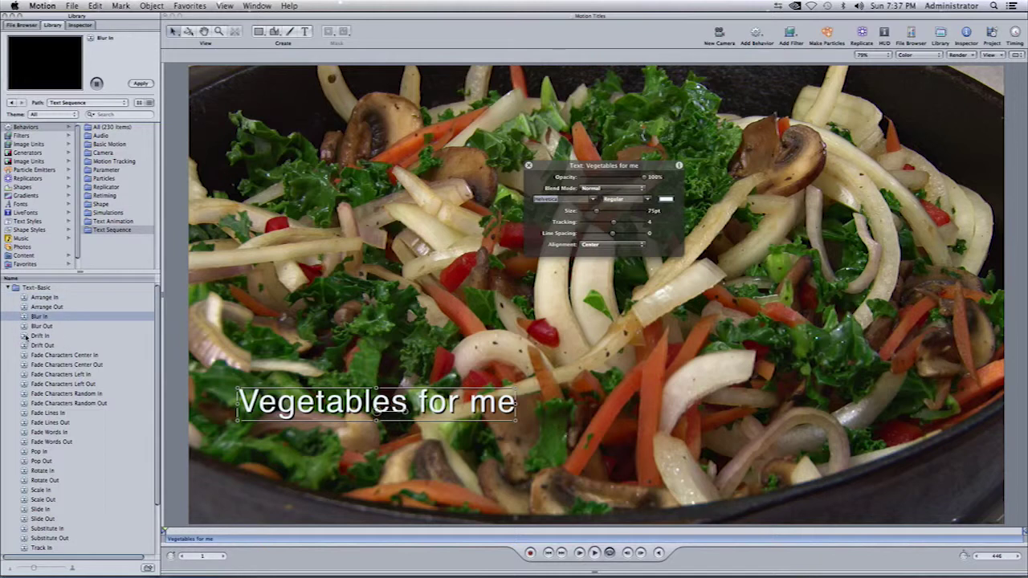
left_click(26, 336)
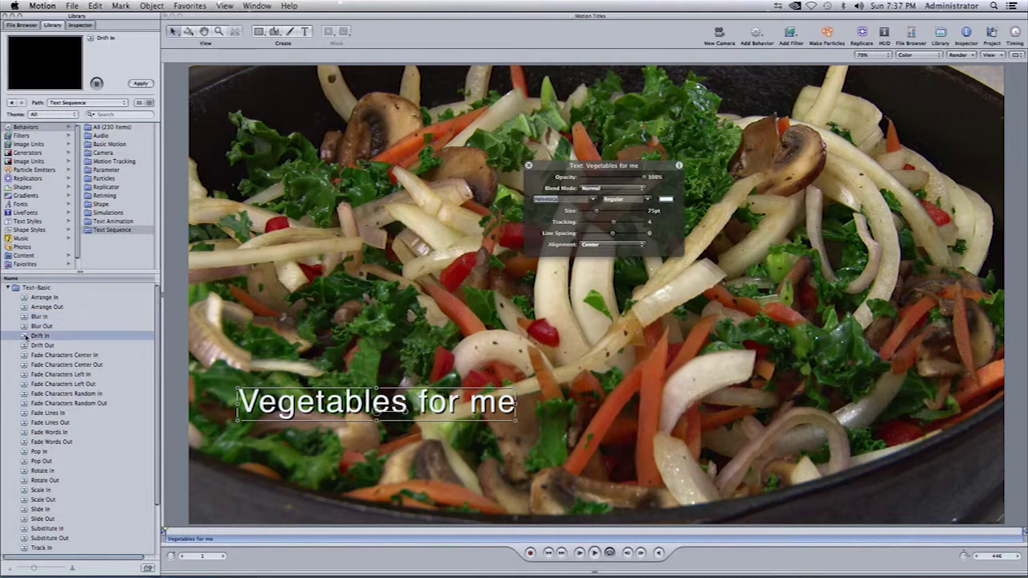
left_click(24, 355)
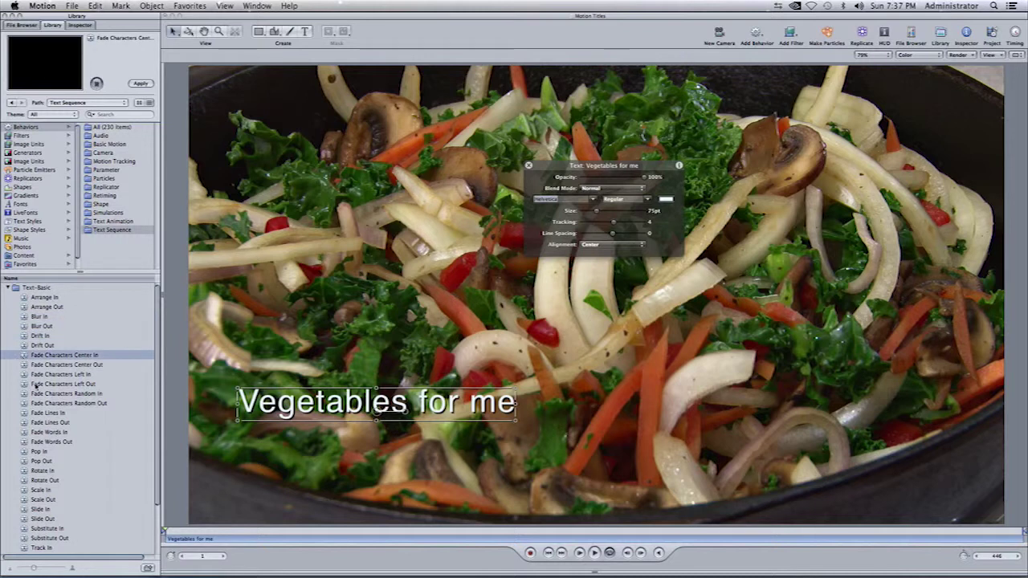
left_click(25, 375)
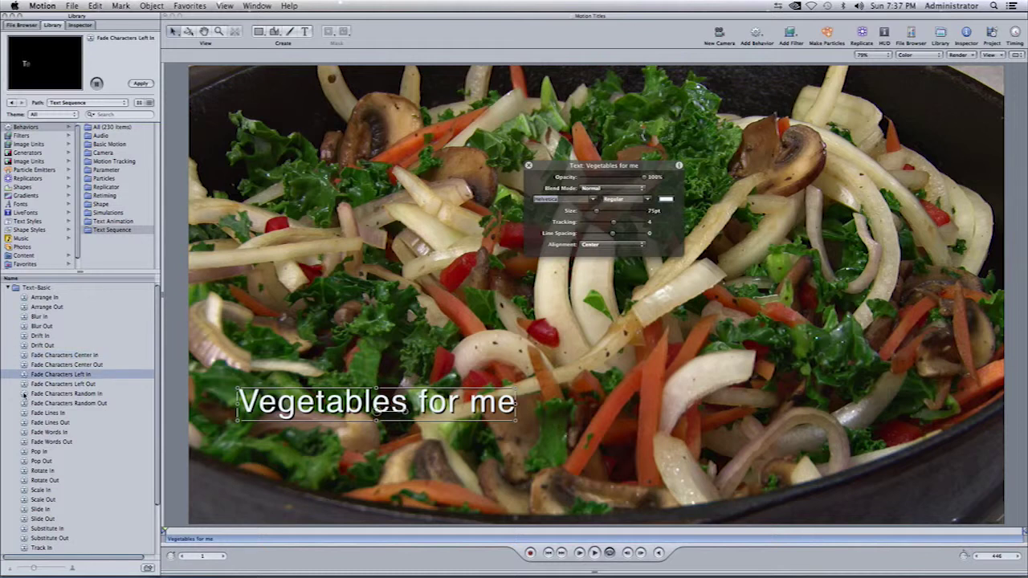
left_click(24, 394)
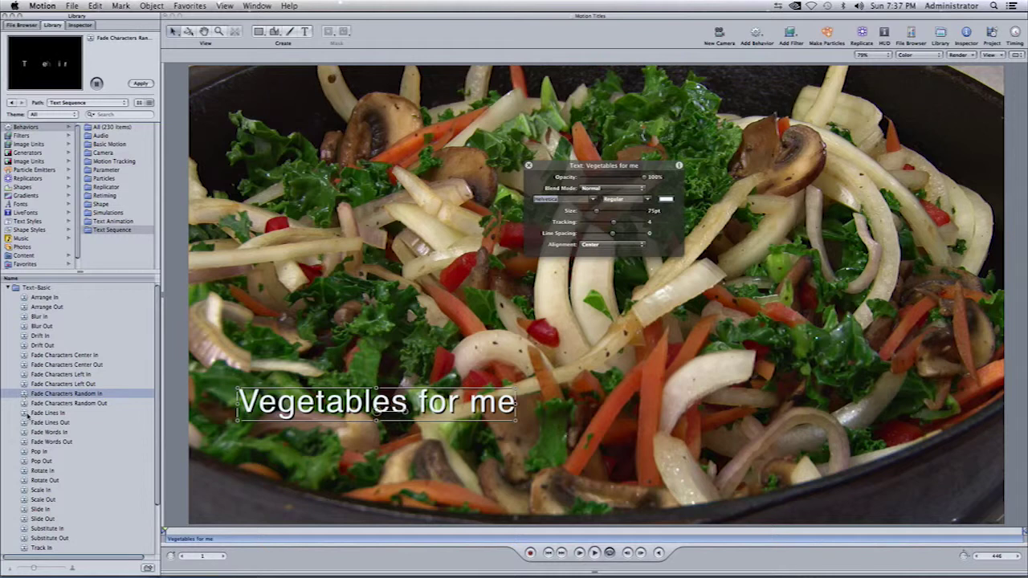
left_click(23, 413)
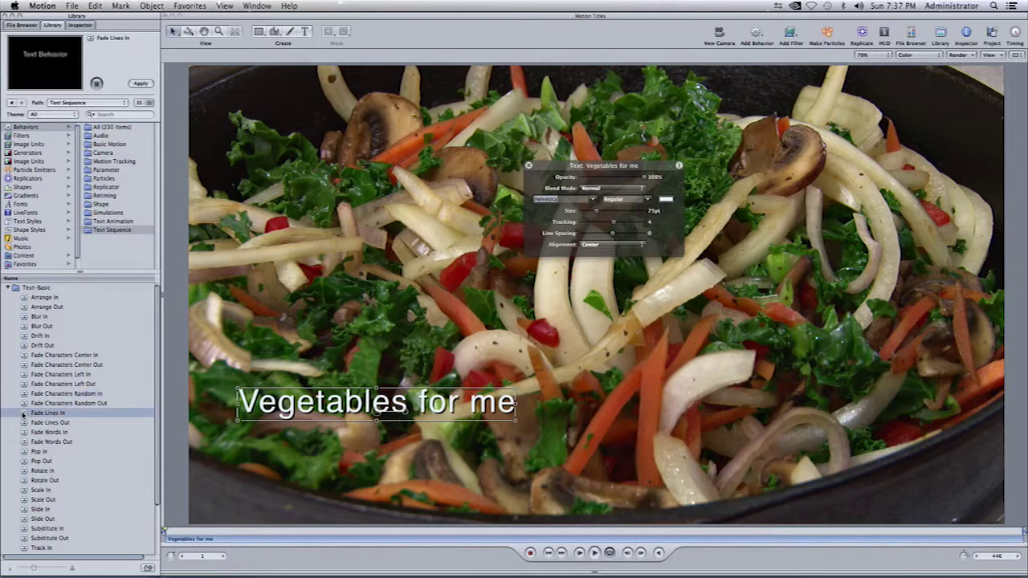
left_click(24, 433)
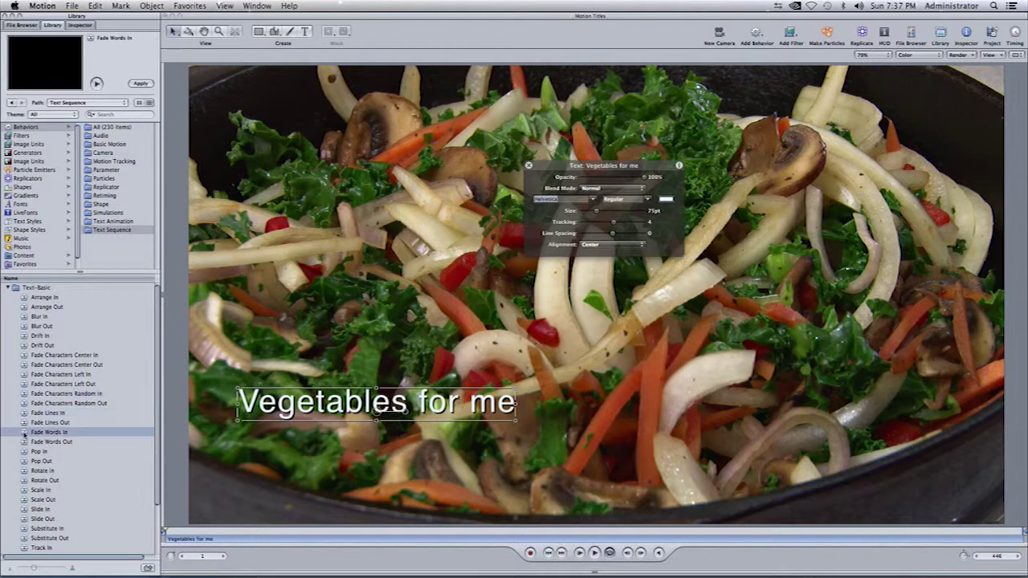
left_click(24, 452)
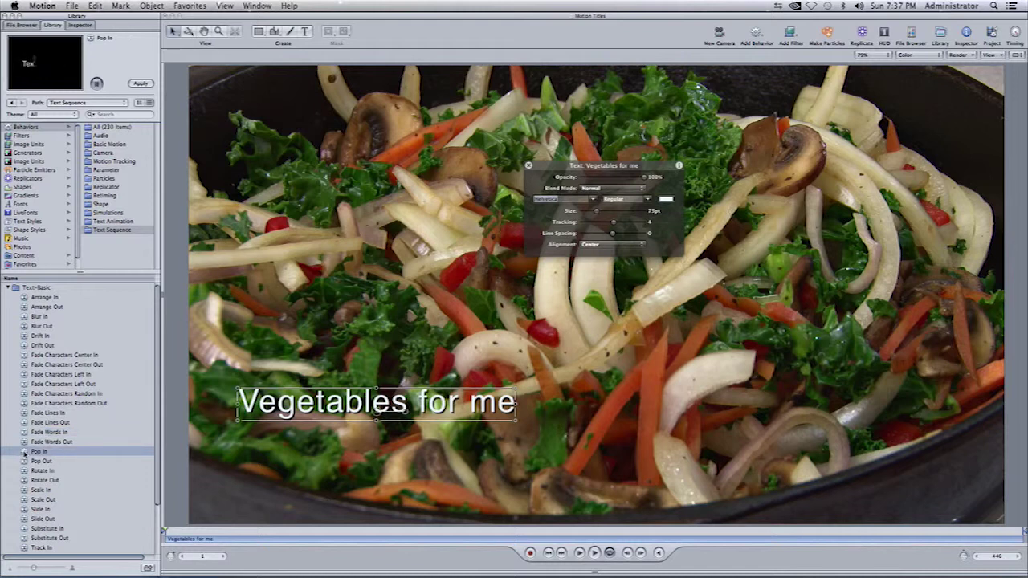
Apply the Pop In behavior to 'Vegetables for me' and preview it up to frame 18
left_click_drag(24, 454, 291, 413)
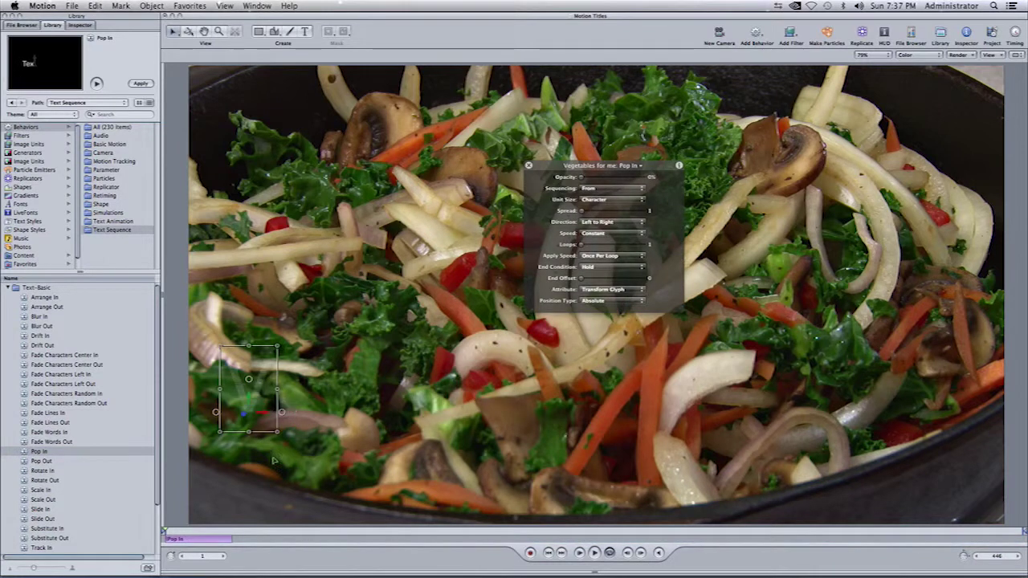
mouse_move(164, 530)
left_mouse_down()
mouse_move(235, 532)
mouse_move(163, 534)
left_mouse_up()
Add 'Yummy Yummy' text at 82pt near the lower left, nudge it into place, and preview
left_click(308, 32)
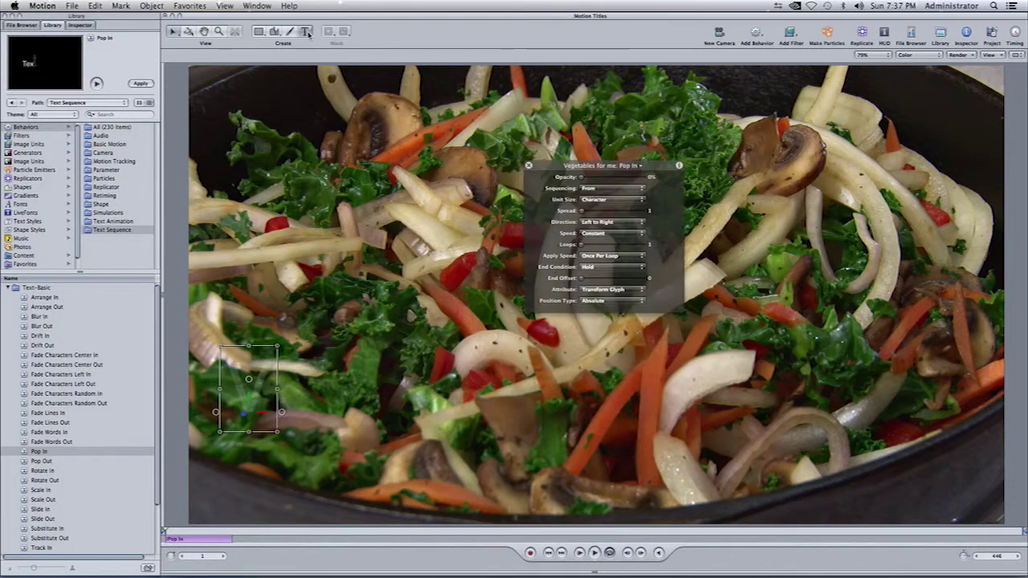
left_click(306, 31)
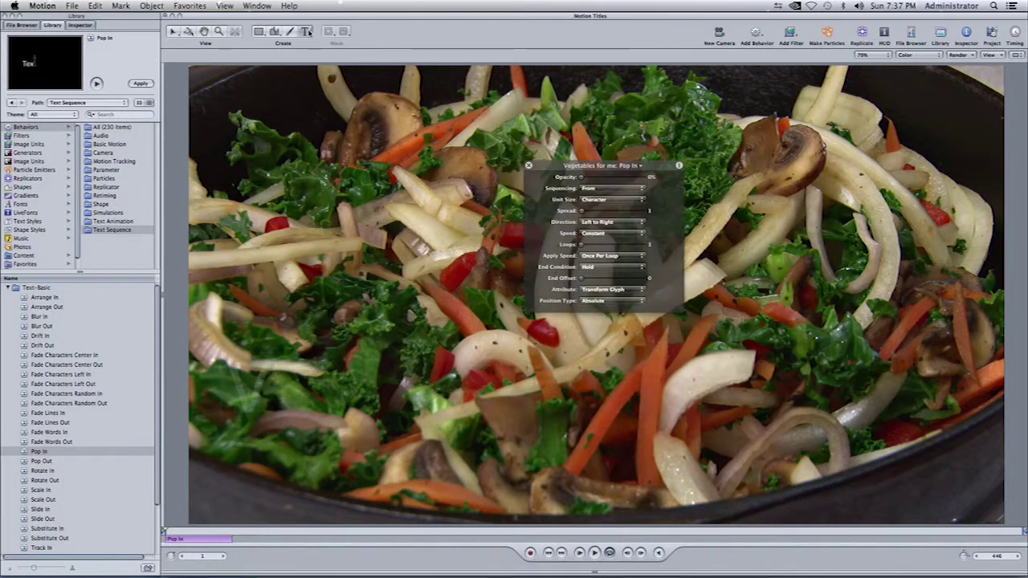
left_click(238, 466)
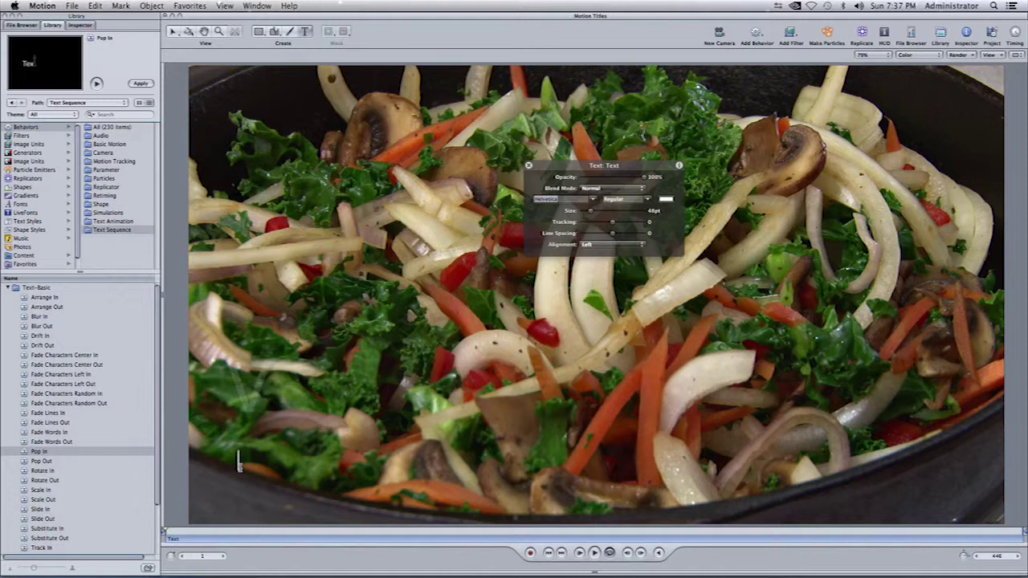
type("Yummy")
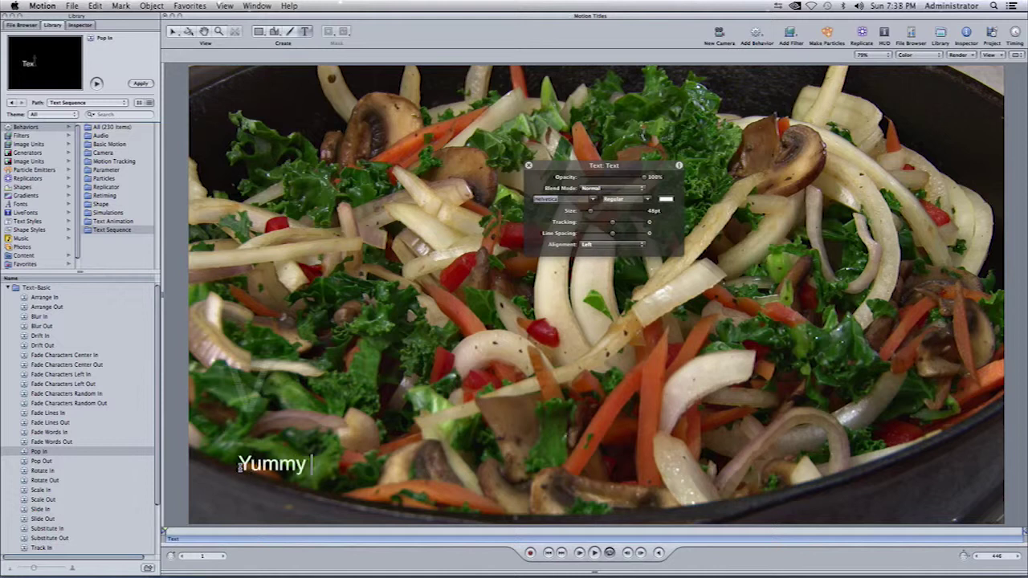
type(" Yummy")
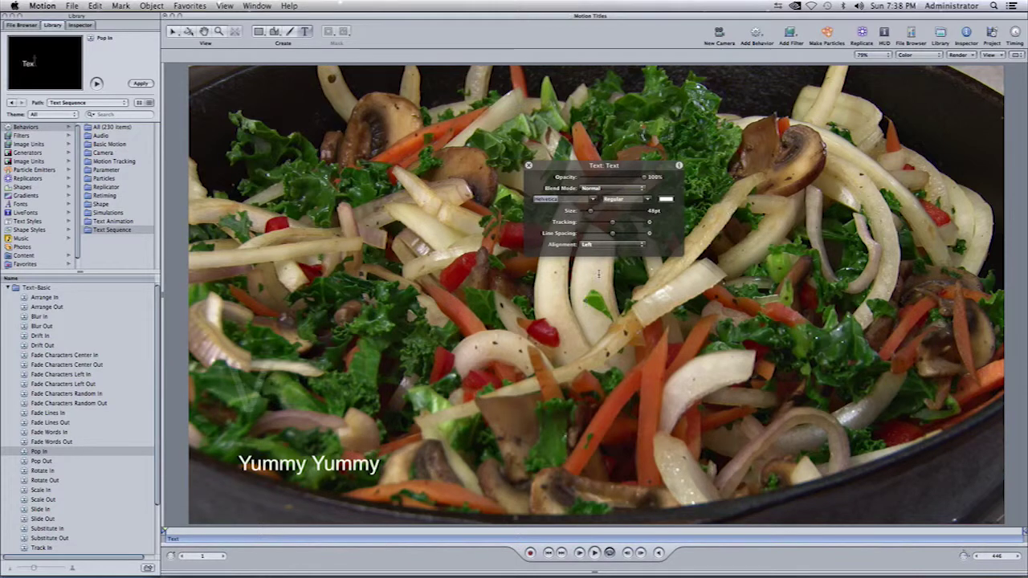
left_click_drag(591, 212, 598, 213)
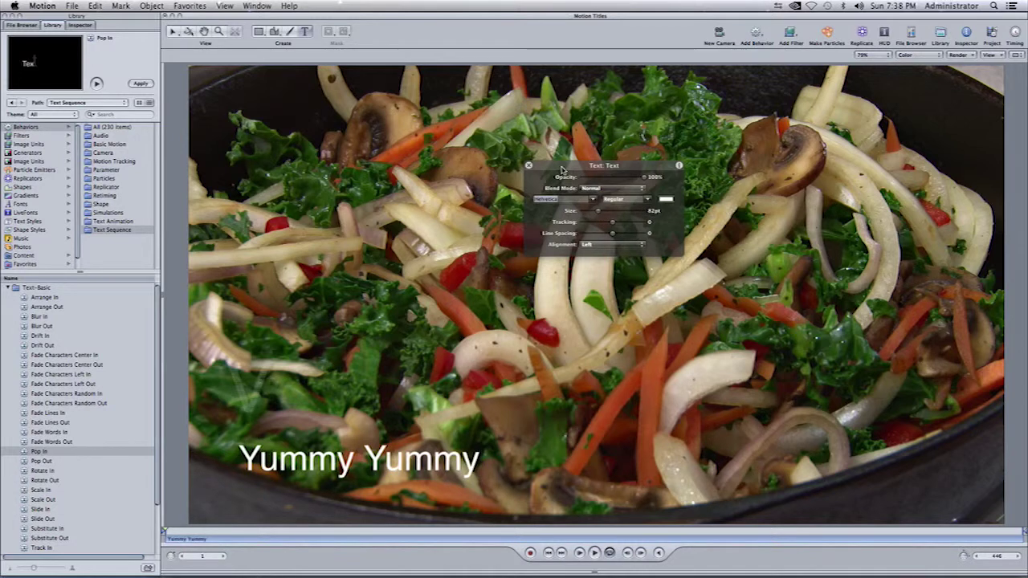
key("Escape")
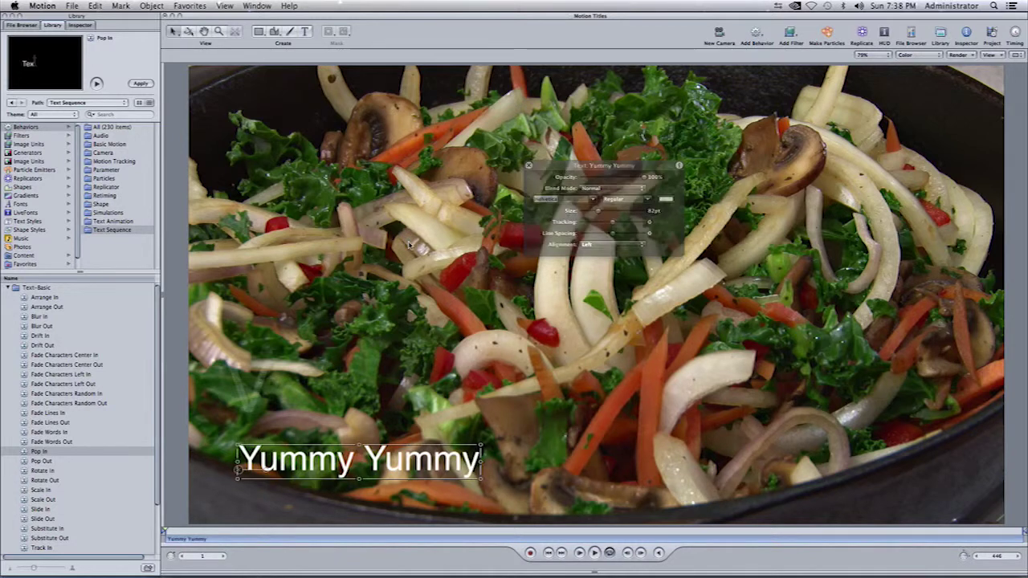
left_click_drag(346, 470, 339, 463)
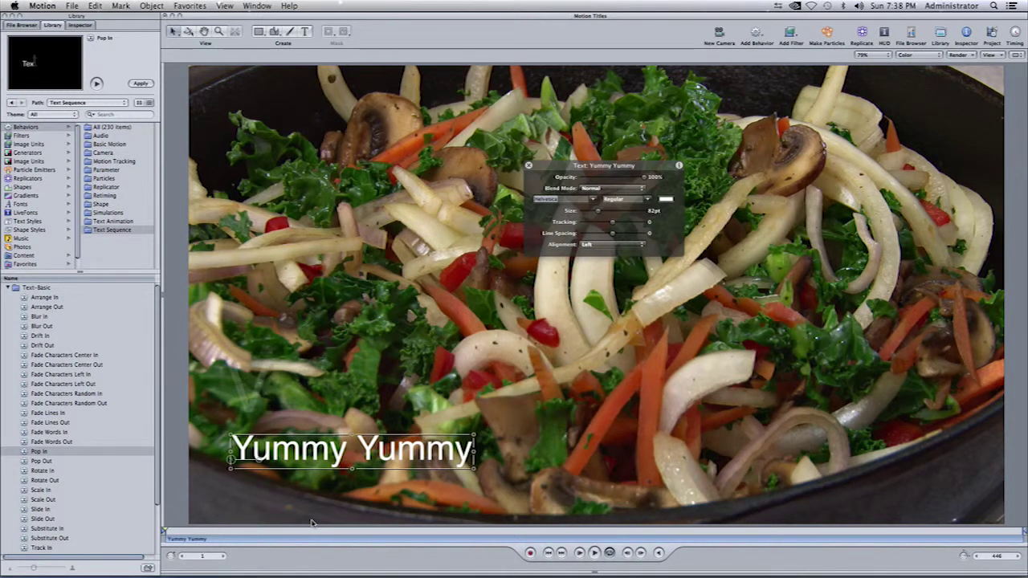
left_click_drag(171, 532, 238, 538)
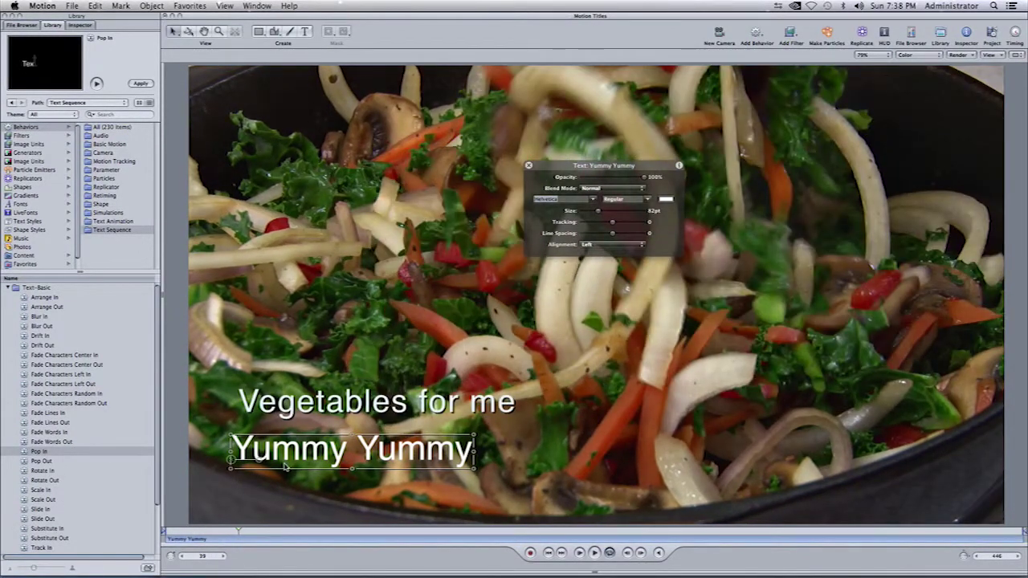
Shrink 'Yummy Yummy' from 82pt to 64pt and place it just below 'Vegetables for me'
left_click_drag(289, 458, 298, 450)
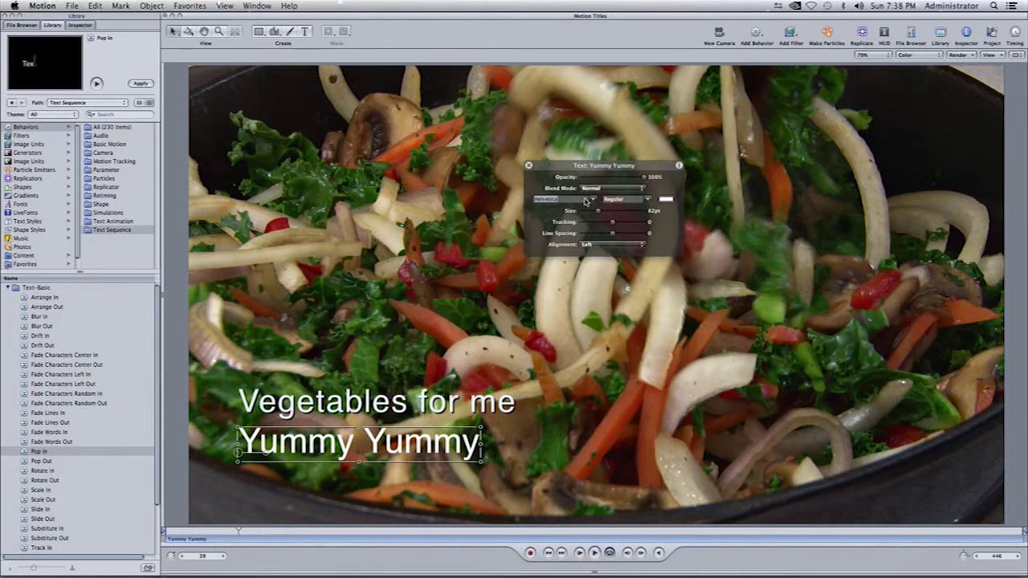
left_click_drag(598, 214, 616, 225)
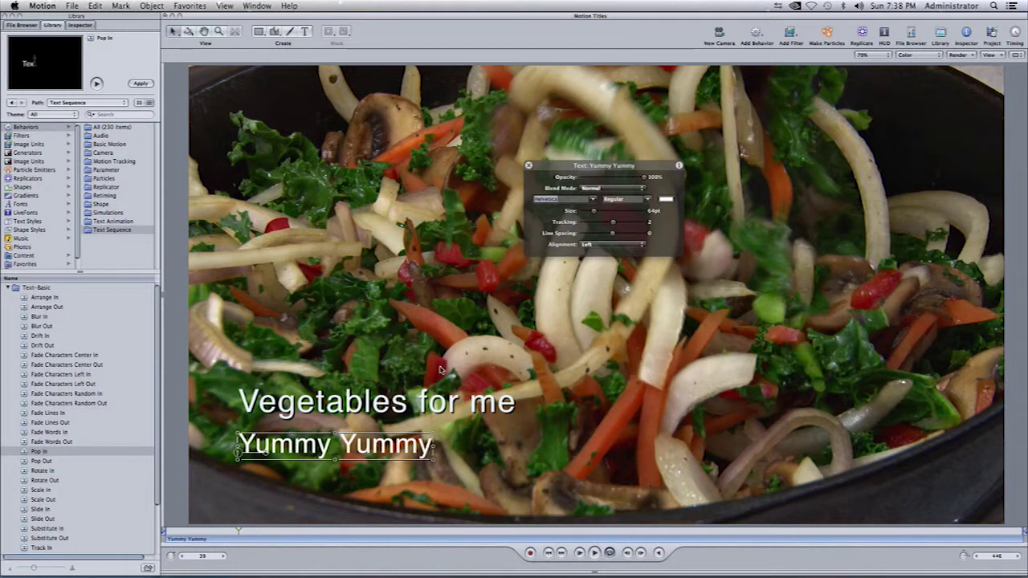
left_click_drag(334, 452, 363, 420)
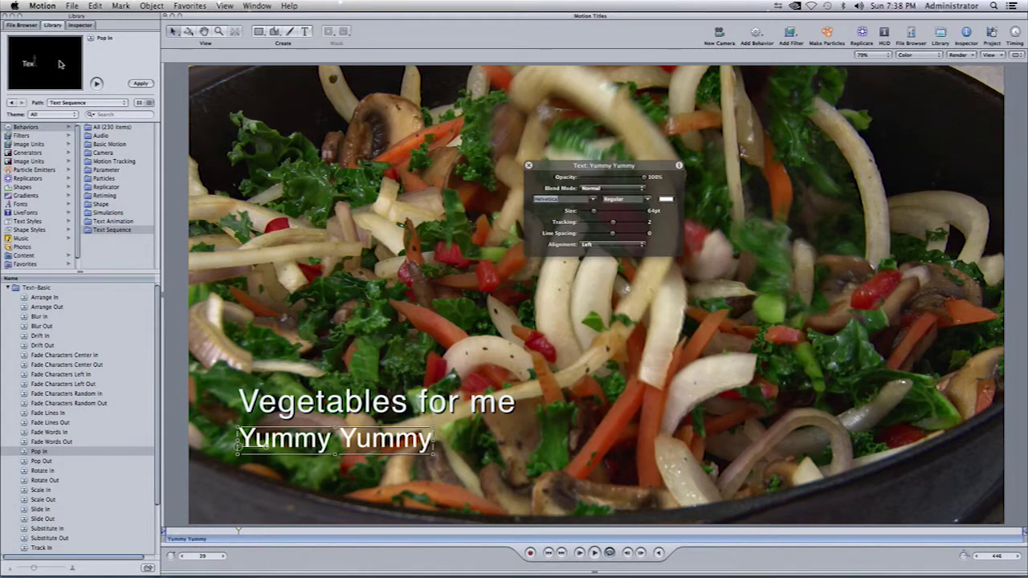
Enable Drop Shadow for 'Yummy Yummy' in the Inspector's Text Style settings
left_click(79, 25)
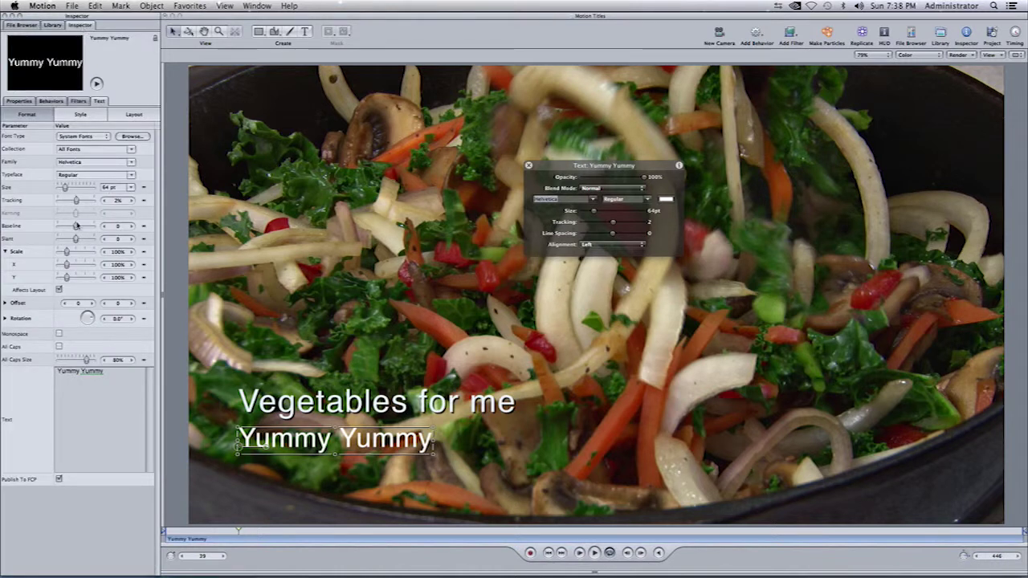
left_click(83, 115)
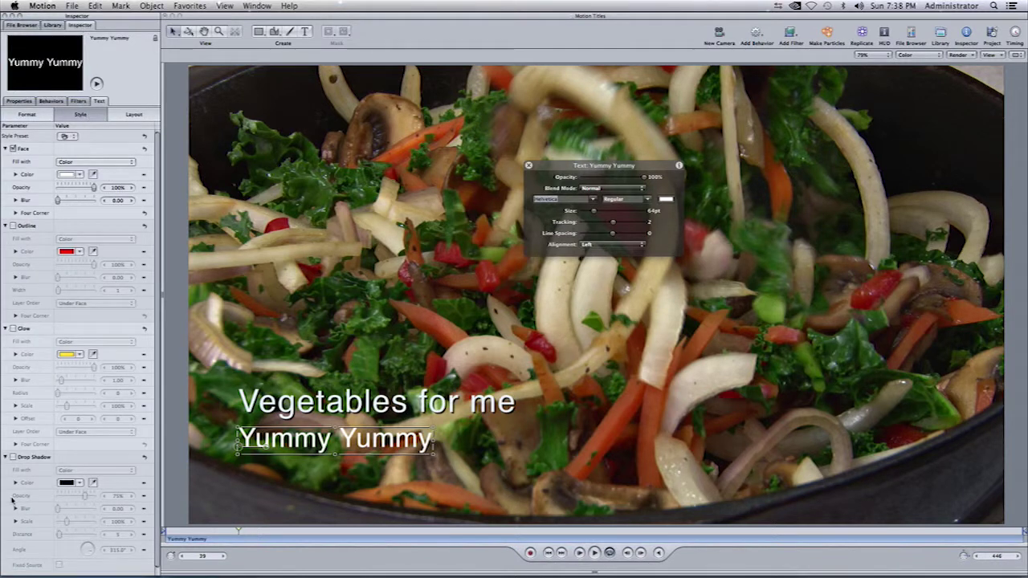
left_click(12, 456)
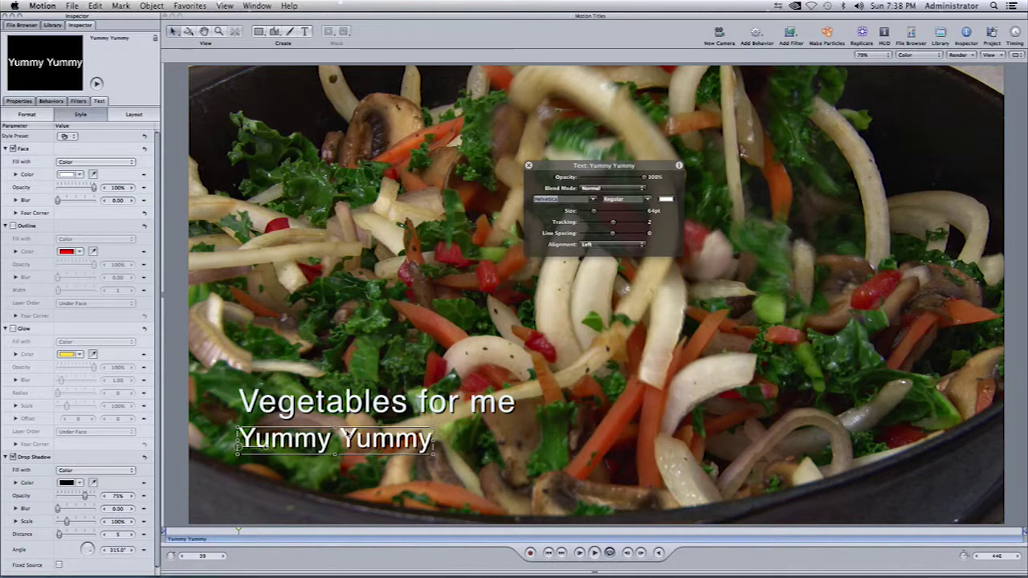
Preview the Text-Basic Rotate In, Scale In and Slide In behaviors in the Library
left_click(53, 25)
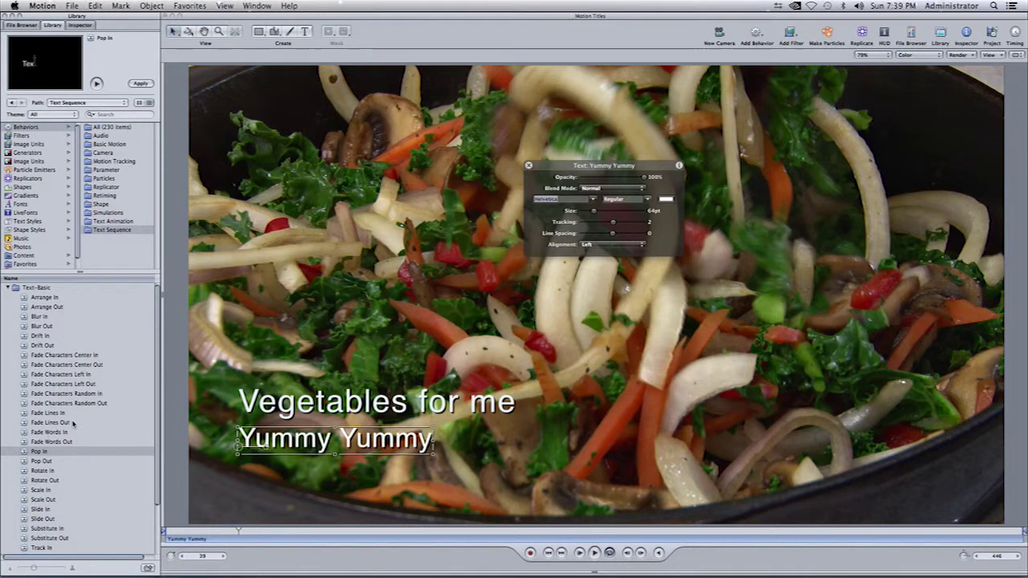
left_click(35, 471)
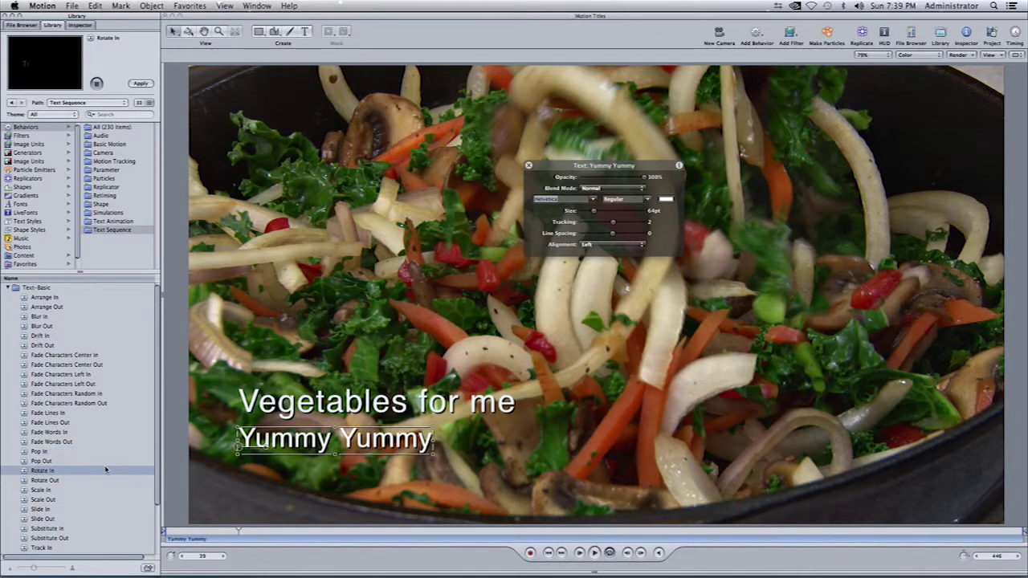
scroll(105, 470, "down", 5)
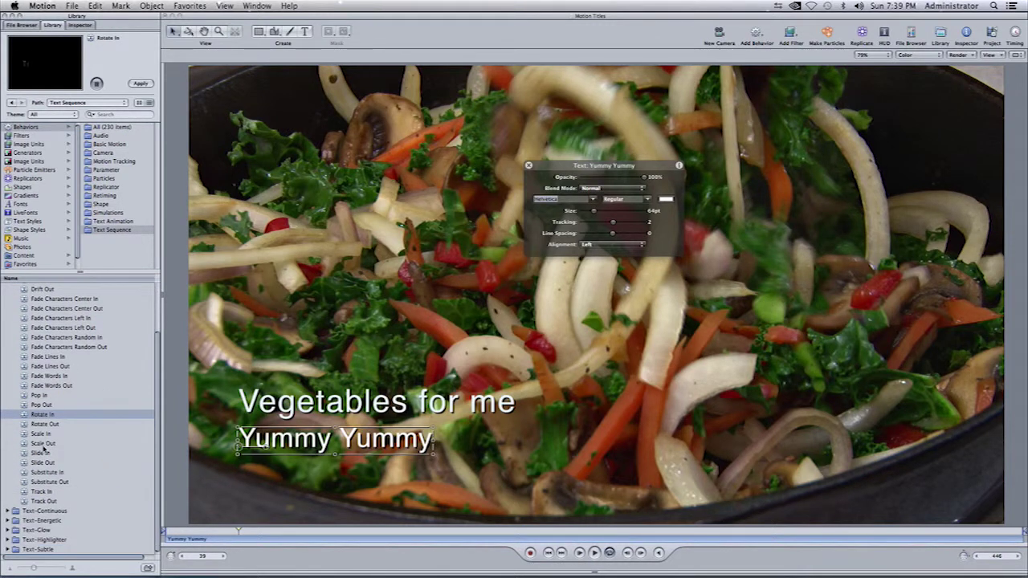
left_click(32, 434)
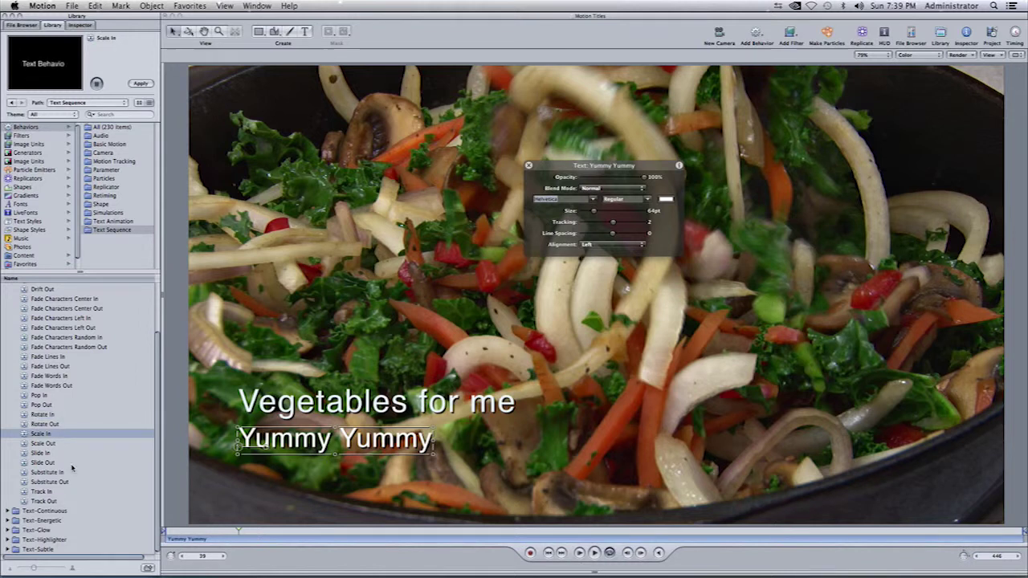
left_click(26, 454)
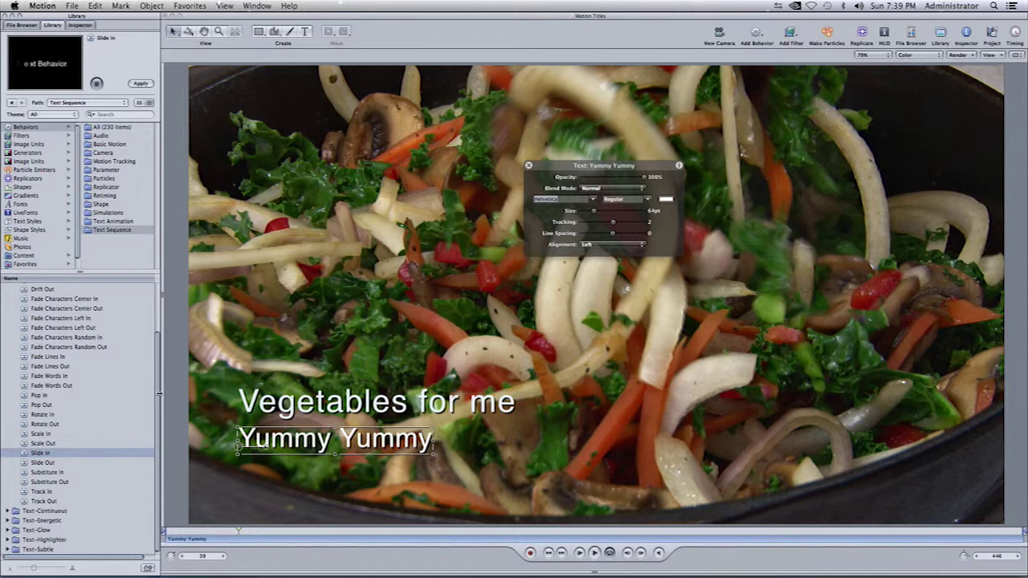
scroll(150, 368, "up", 3)
scroll(150, 369, "up", 3)
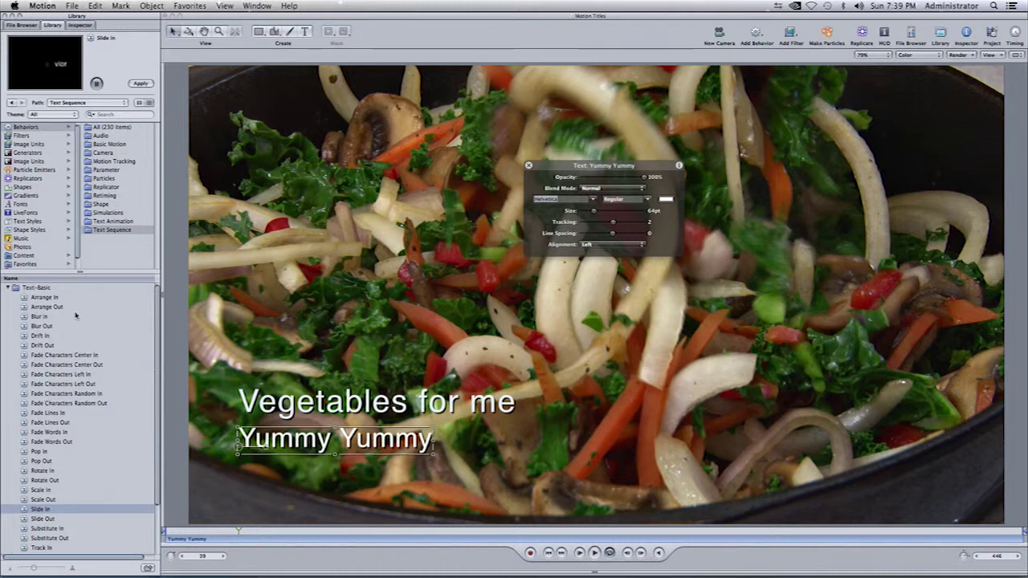
Preview the Text-Glow Approach In behavior and apply it to 'Yummy Yummy'
left_click(9, 288)
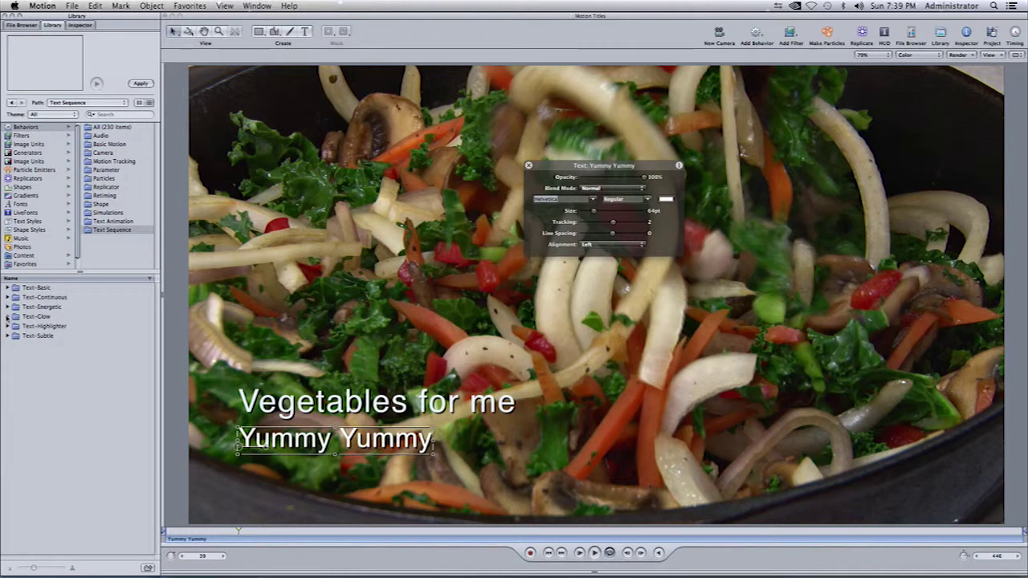
left_click(7, 316)
left_click(26, 328)
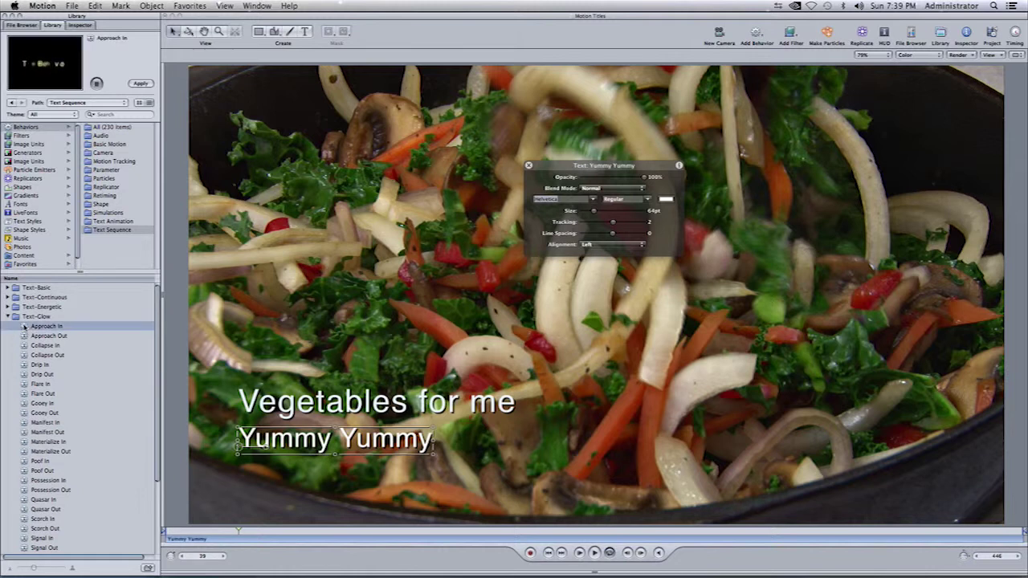
left_click_drag(25, 326, 292, 443)
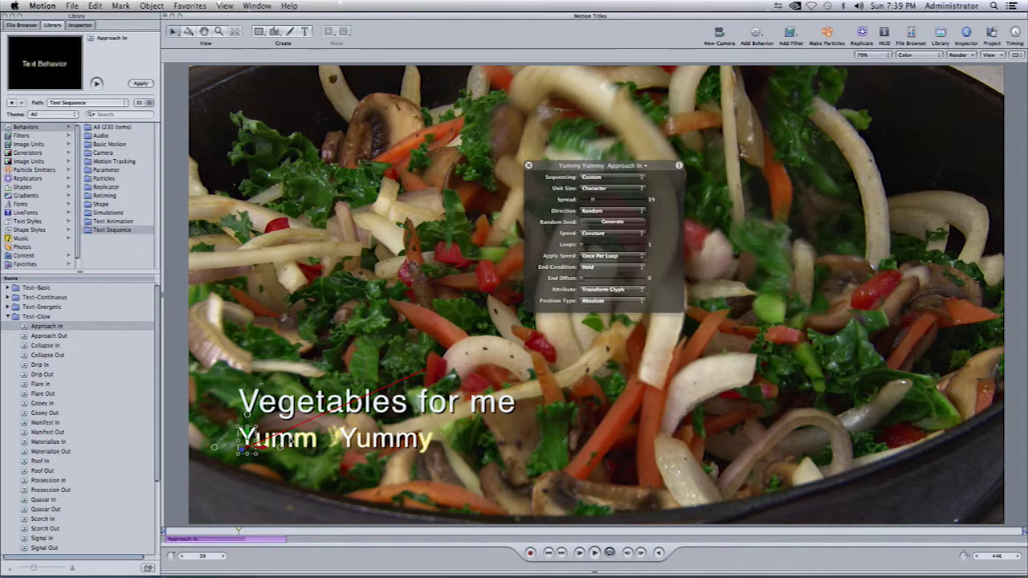
Rewind to frame 1 and scrub forward to watch both titles animate in
left_click_drag(238, 532, 162, 531)
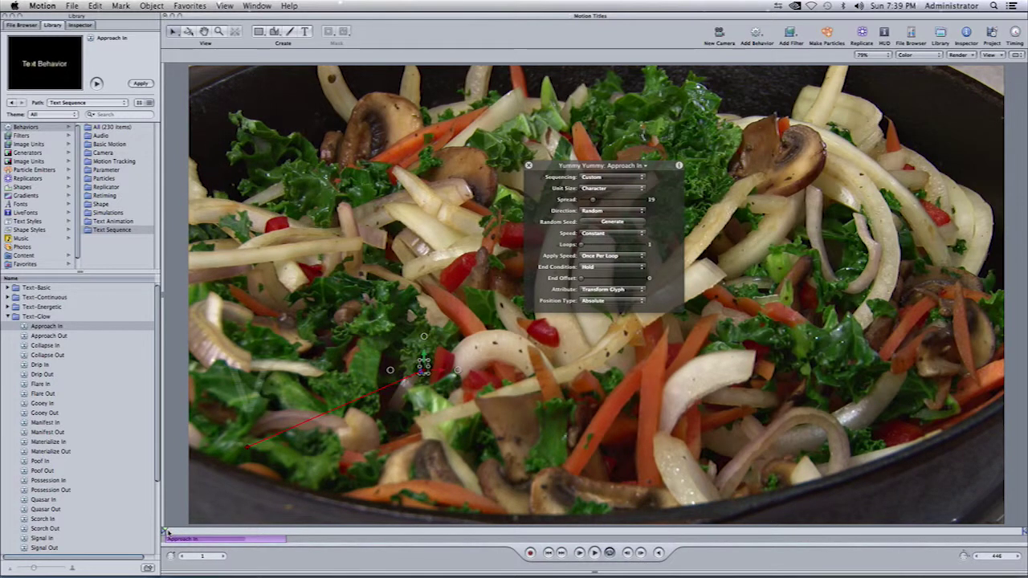
mouse_move(166, 530)
left_mouse_down()
mouse_move(260, 538)
mouse_move(161, 537)
left_mouse_up()
Open the Particle Emitters library and preview the Afterburner and Aurora presets
left_click(53, 25)
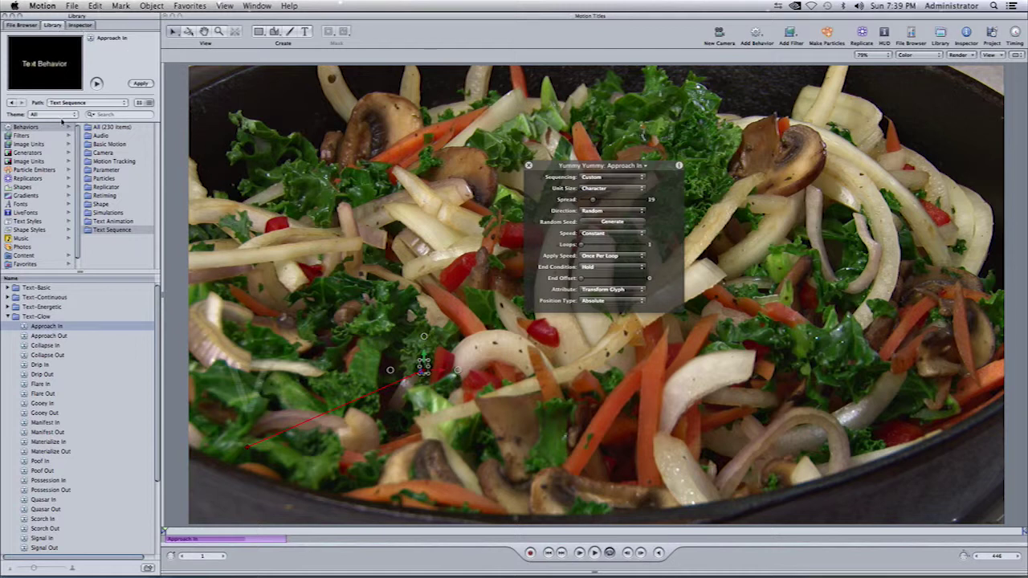
left_click(7, 318)
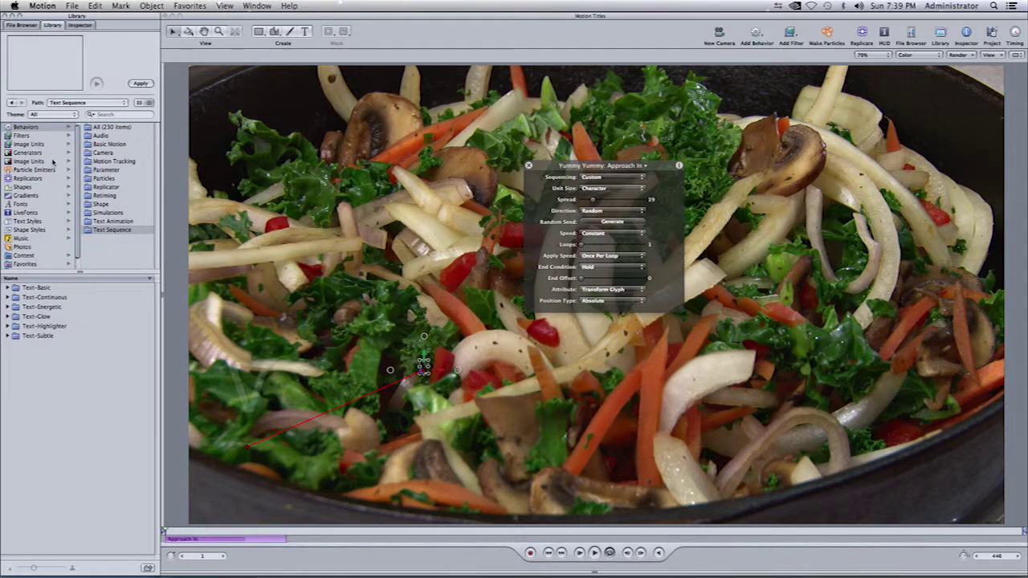
left_click(24, 170)
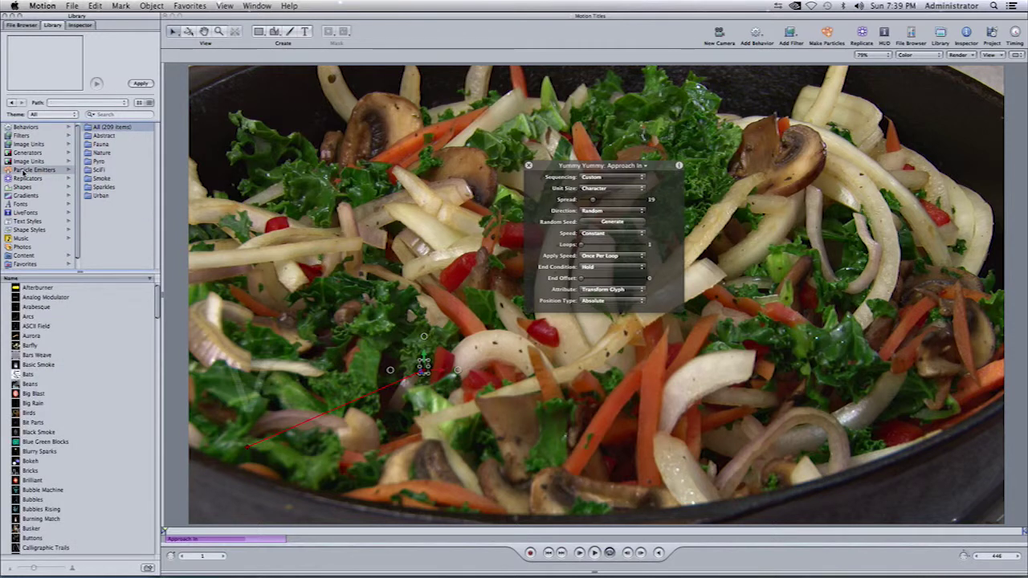
left_click(15, 290)
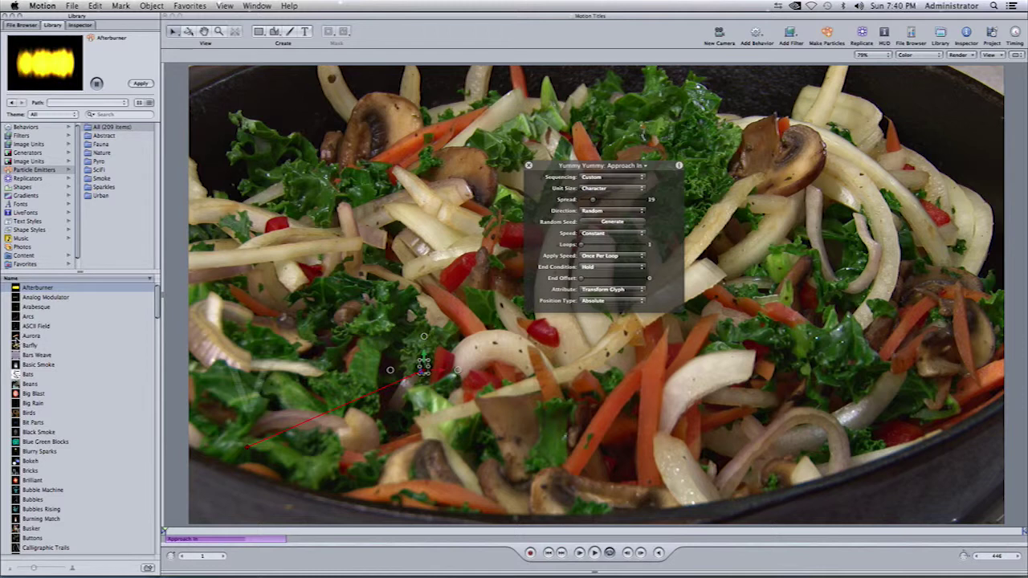
left_click(16, 337)
scroll(48, 378, "down", 5)
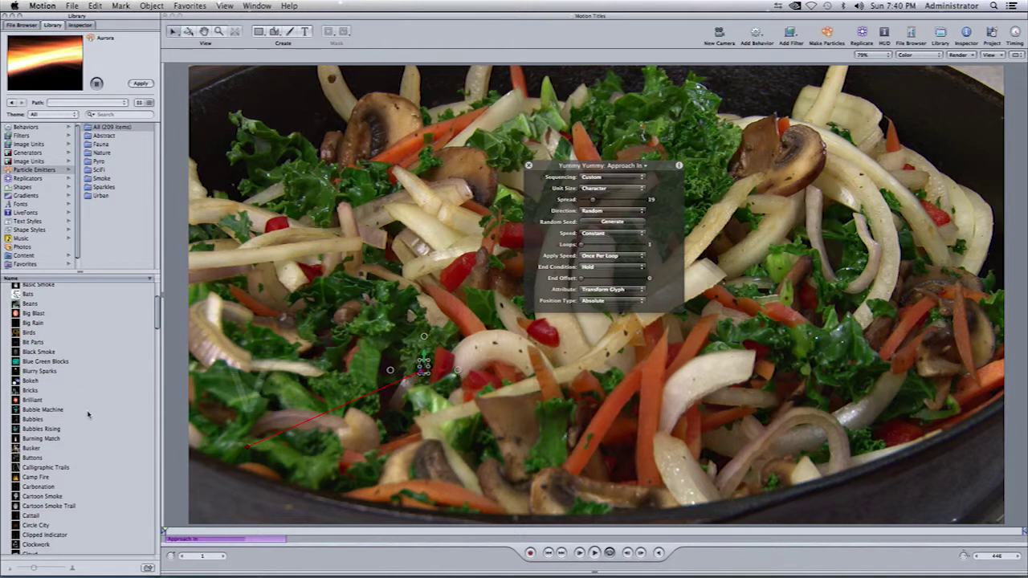
scroll(88, 414, "down", 2)
Preview Camp Fire, Cloud and Corridor, then select the Crazy Beat preset
left_click(98, 404)
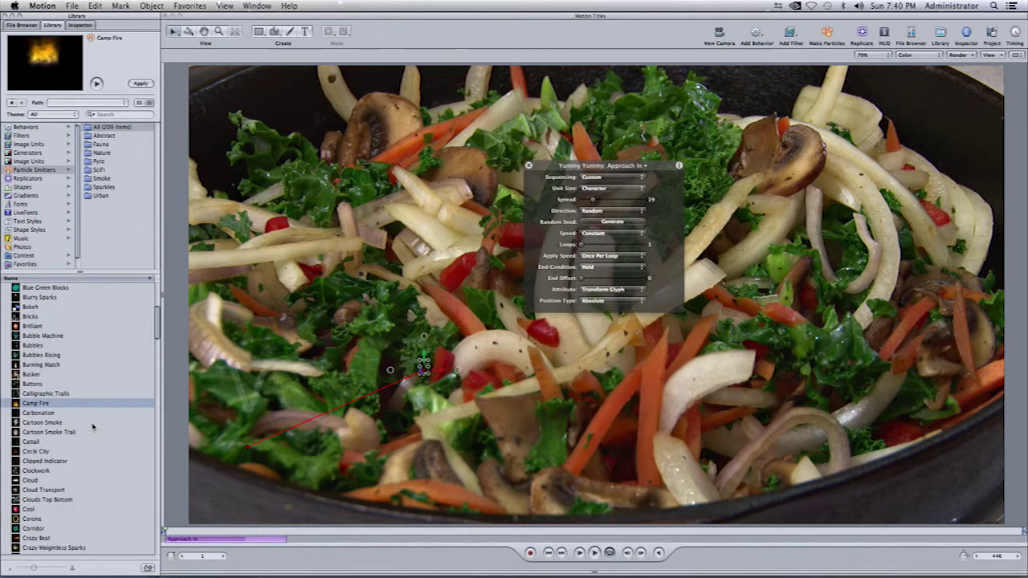
scroll(100, 418, "down", 1)
scroll(89, 433, "down", 3)
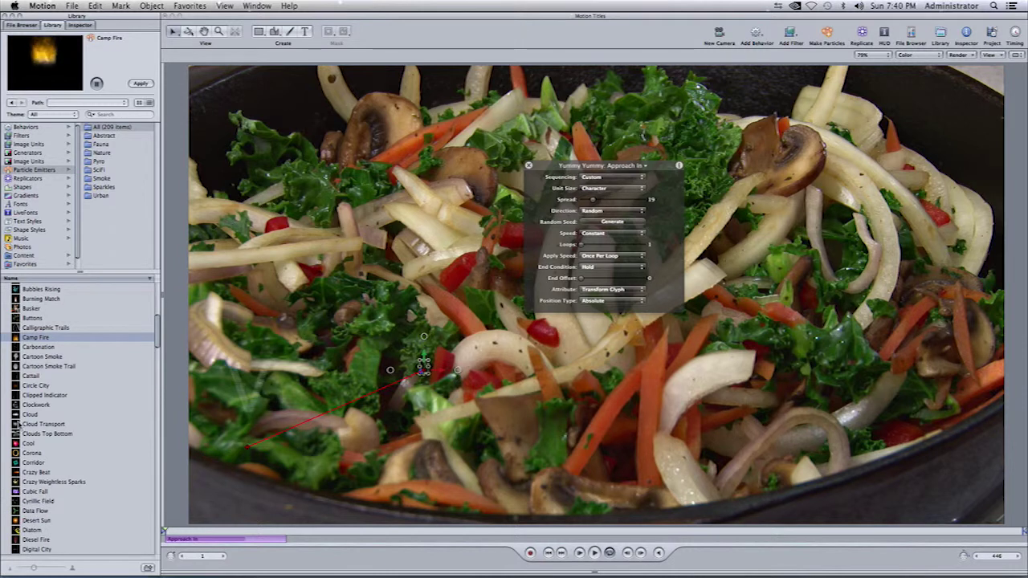
left_click(15, 416)
scroll(16, 433, "down", 2)
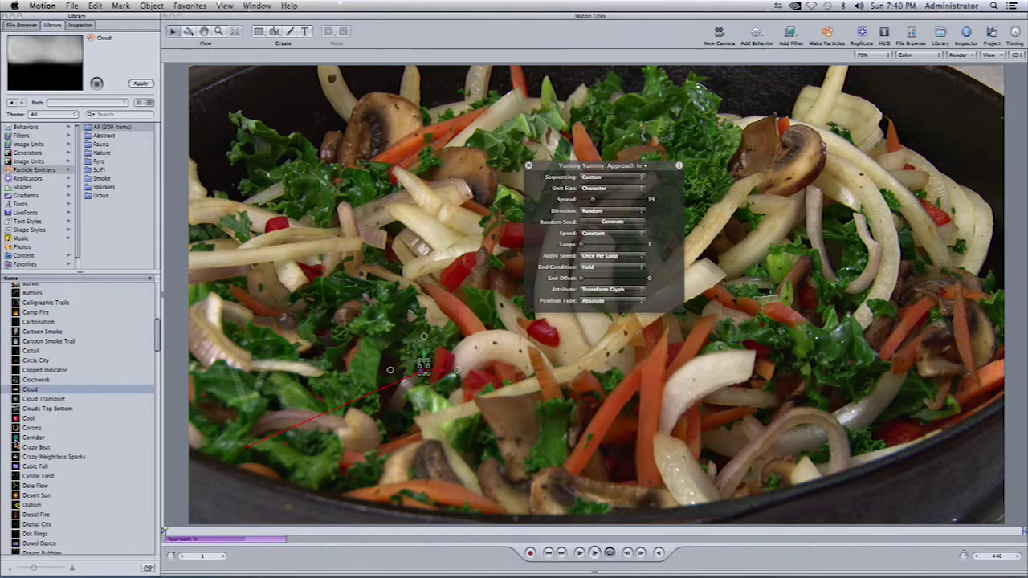
left_click(17, 437)
scroll(98, 450, "down", 2)
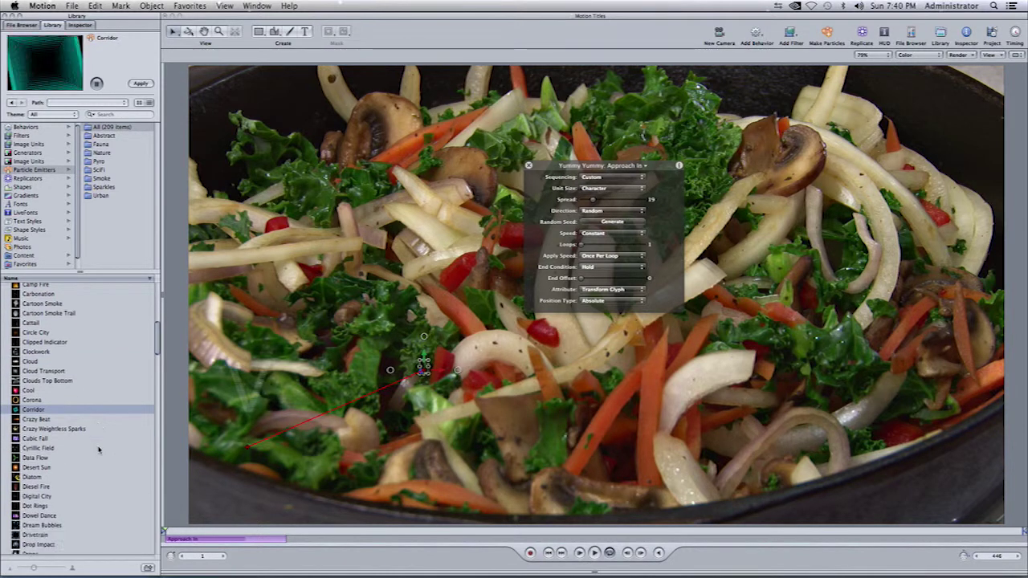
left_click(16, 419)
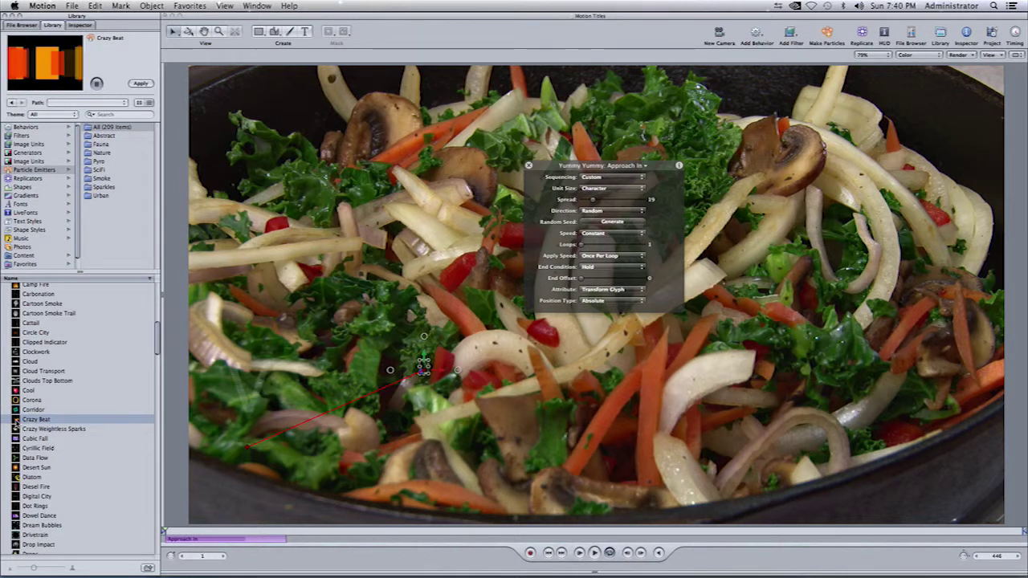
Drop Crazy Beat onto the canvas's lower left, shift it right, and rewind to frame 5
left_click_drag(86, 421, 254, 443)
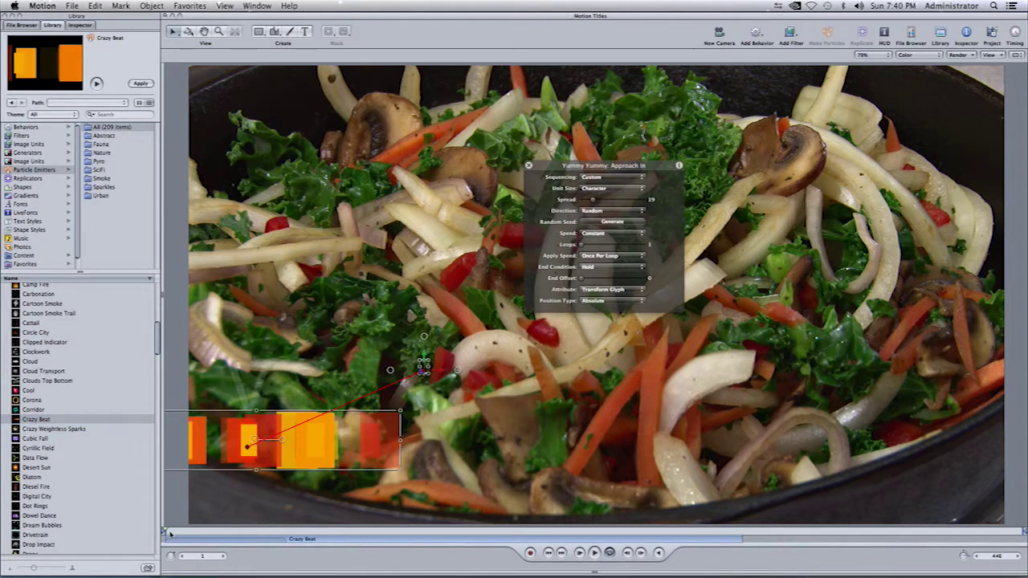
left_click_drag(169, 533, 244, 535)
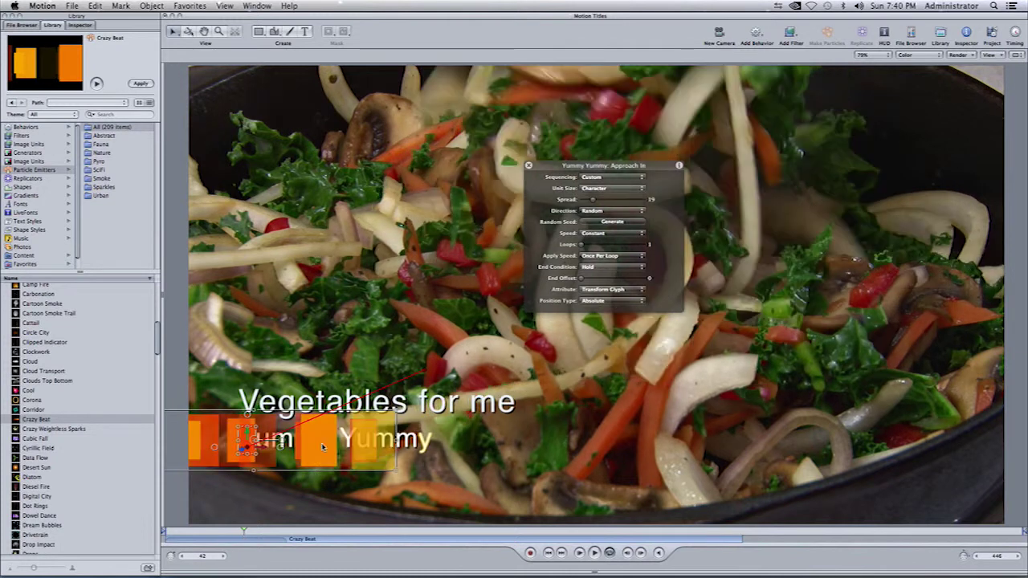
left_click_drag(323, 448, 293, 447)
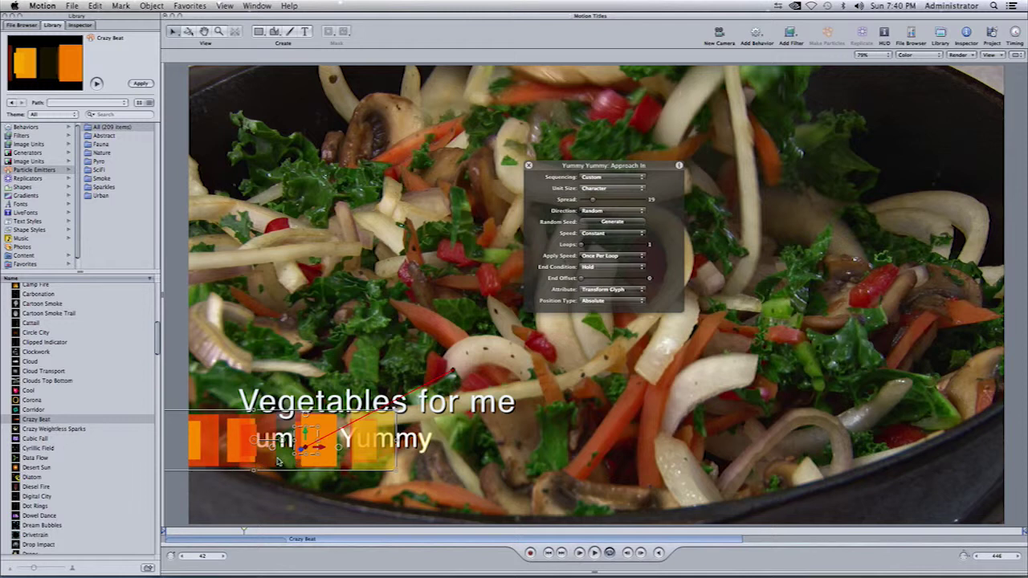
left_click(245, 531)
left_click_drag(245, 531, 164, 532)
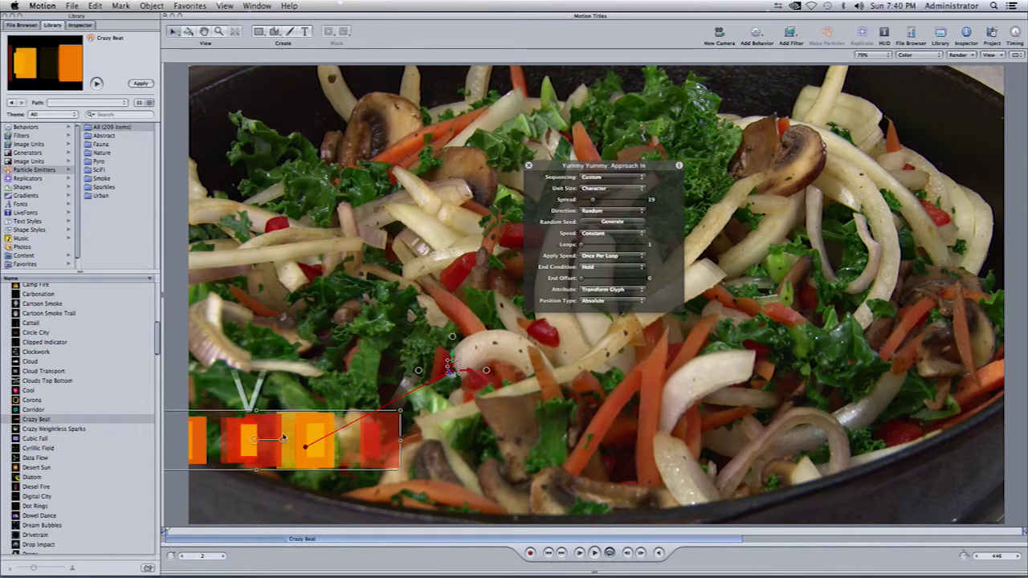
In the Layers list, move the Crazy Beat layer below both text layers, then scrub to check
key("F5")
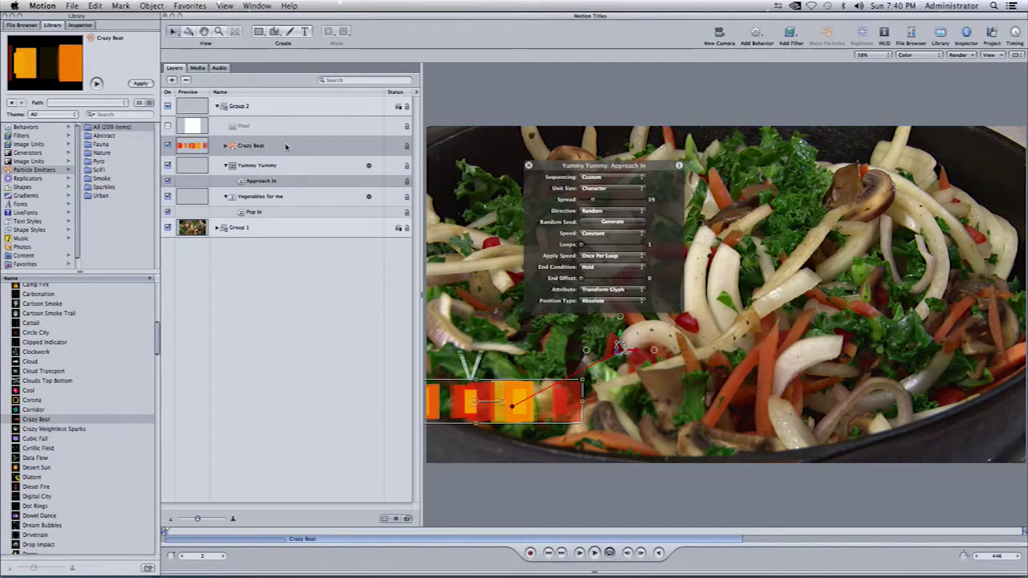
left_click(295, 148)
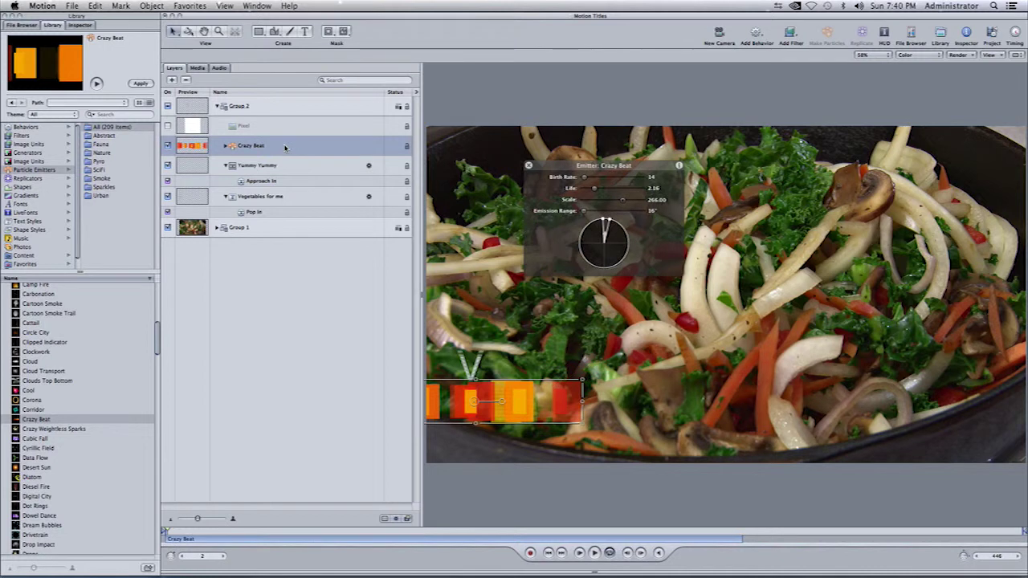
left_click_drag(287, 149, 228, 217)
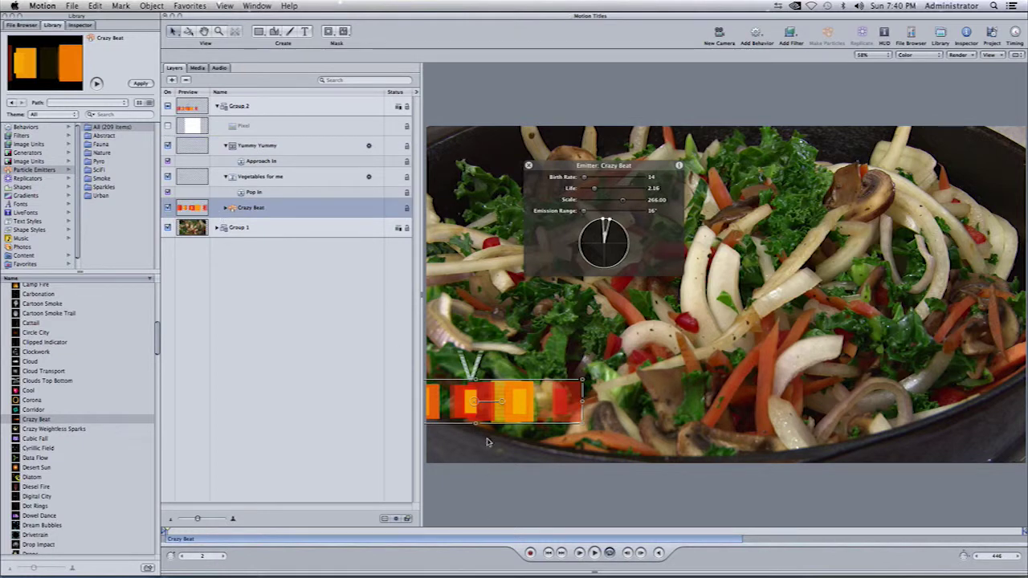
left_click_drag(188, 531, 239, 531)
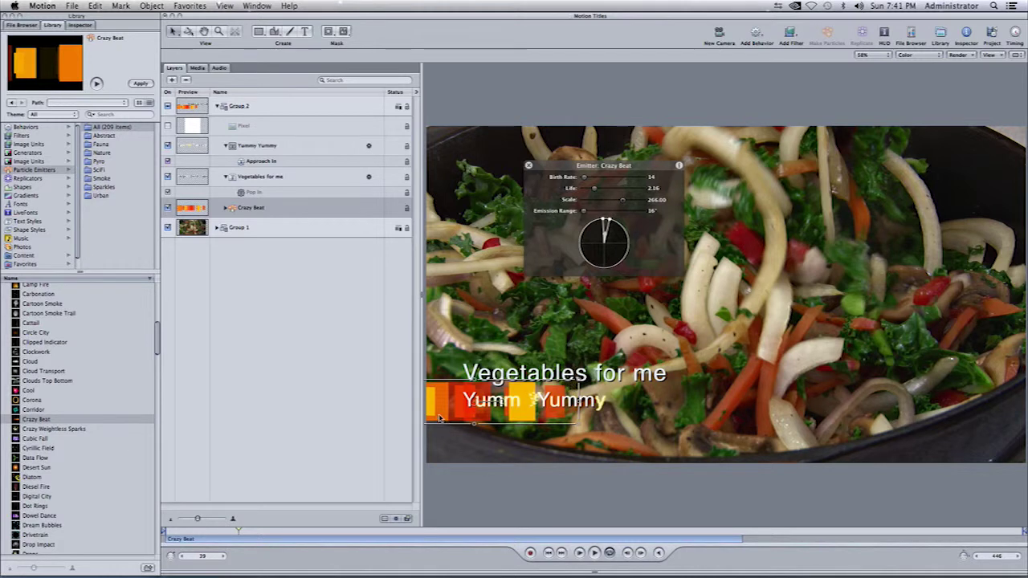
Move Crazy Beat up behind both title lines, widen its area, then deselect everything
left_click_drag(458, 416, 517, 399)
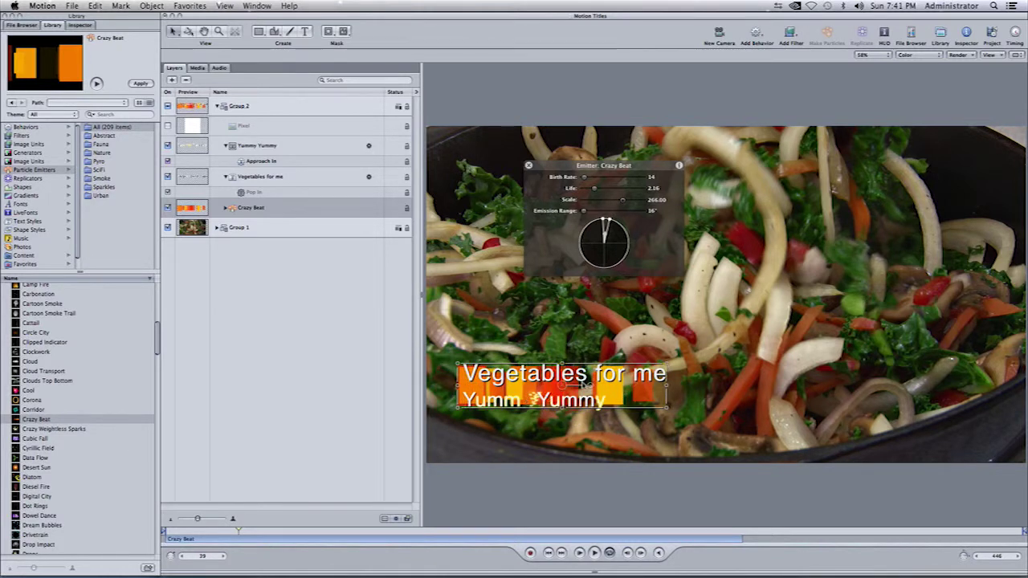
left_click_drag(671, 366, 703, 389)
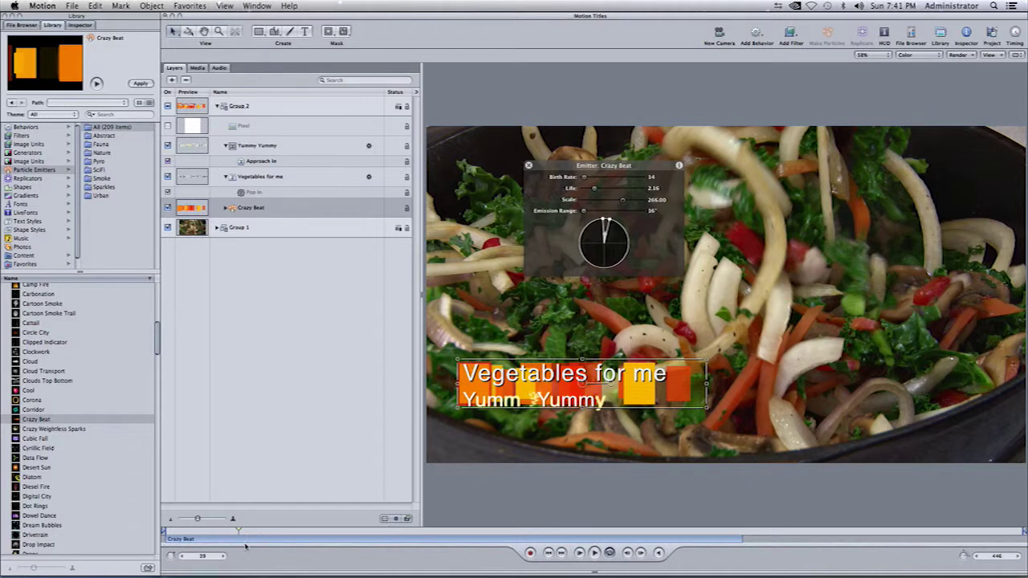
left_click_drag(234, 530, 321, 546)
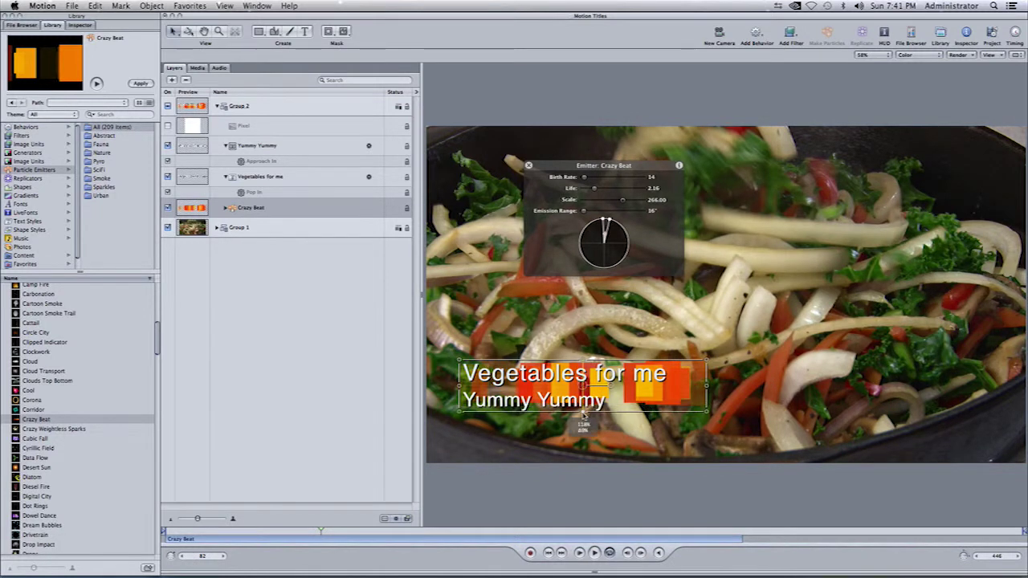
left_click(315, 435)
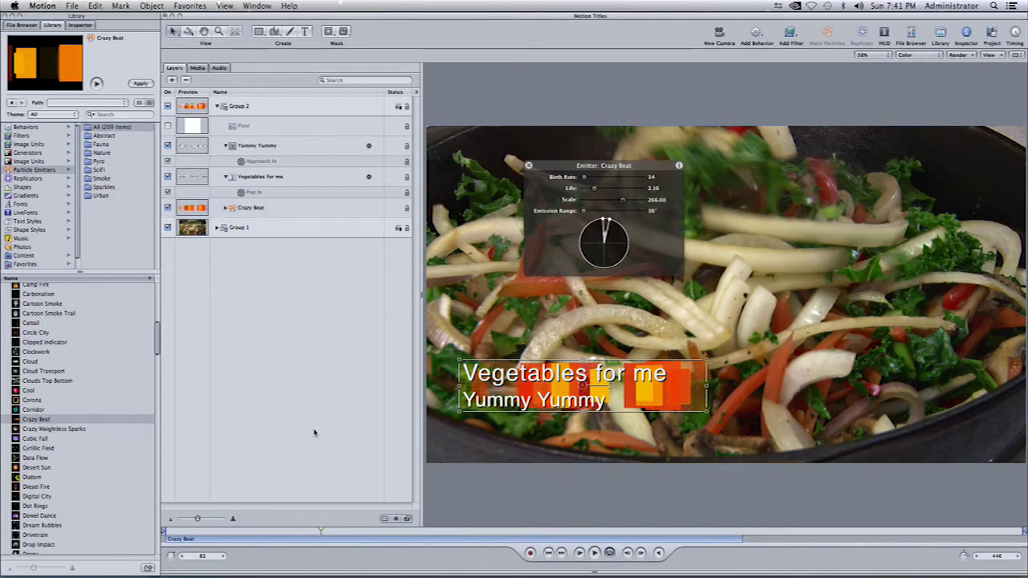
Hide the Layers list, return to the first frame, save Motion Titles.motn, and quit Motion
key("F5")
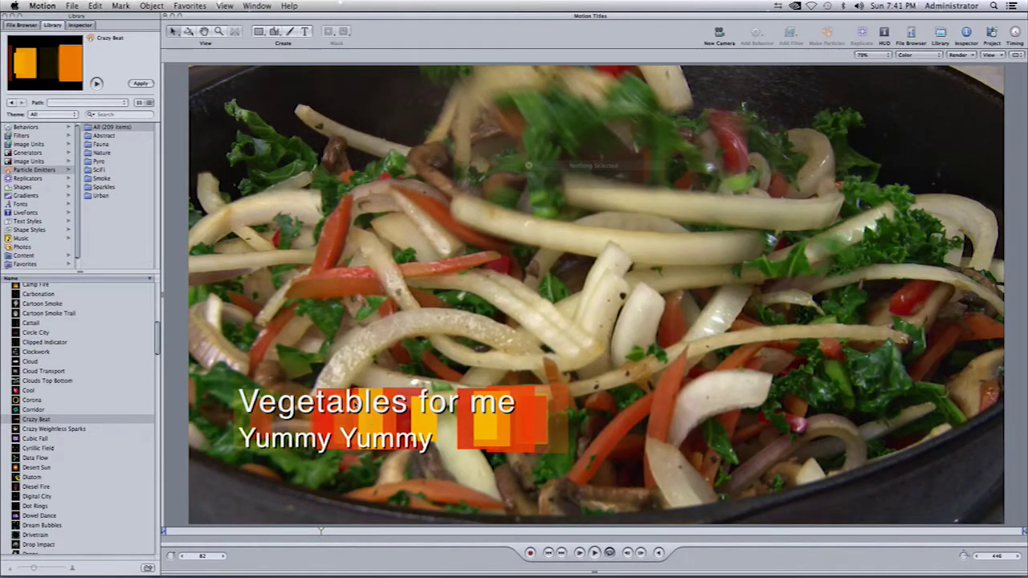
left_click_drag(315, 531, 163, 531)
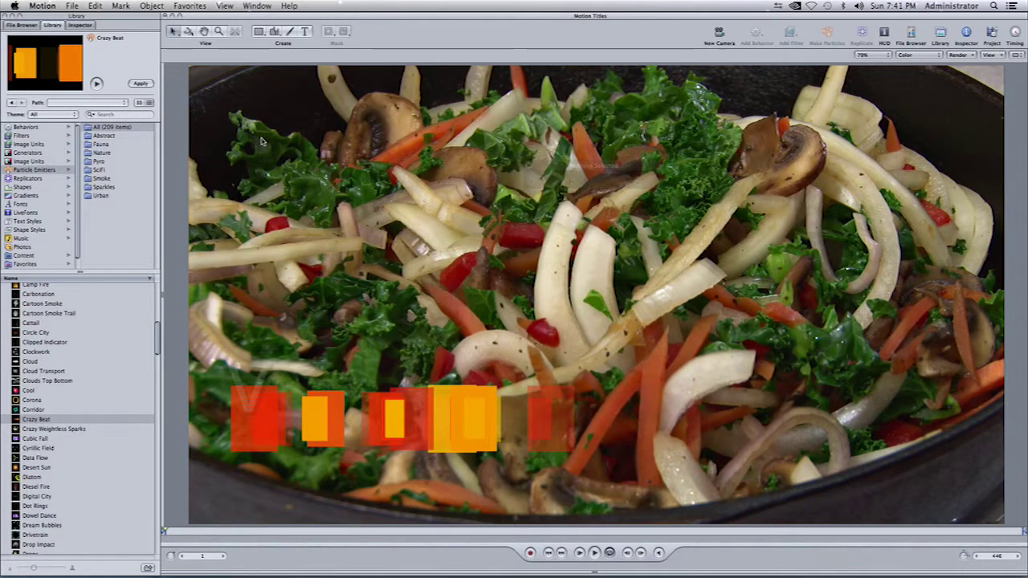
left_click(72, 6)
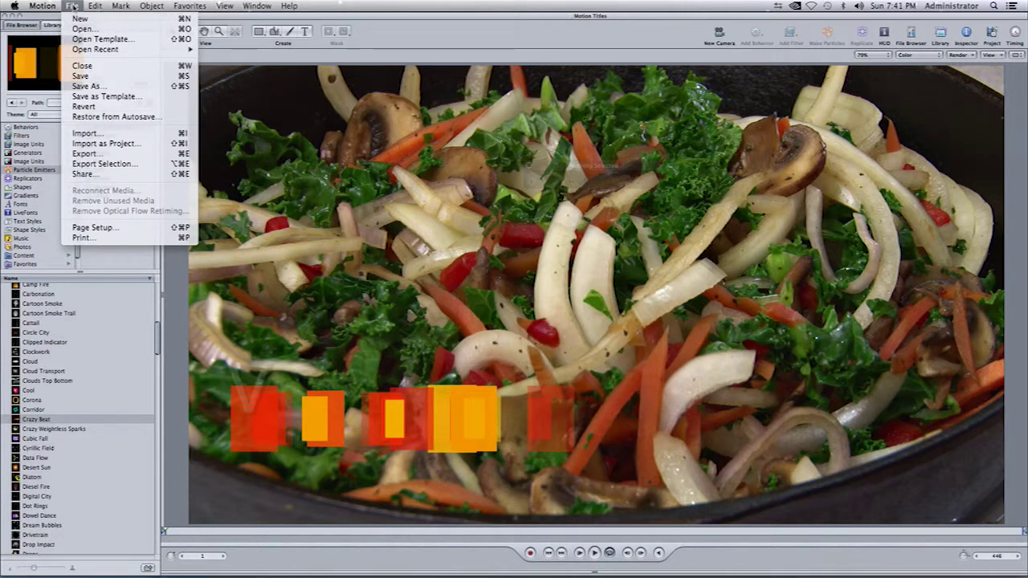
left_click(86, 76)
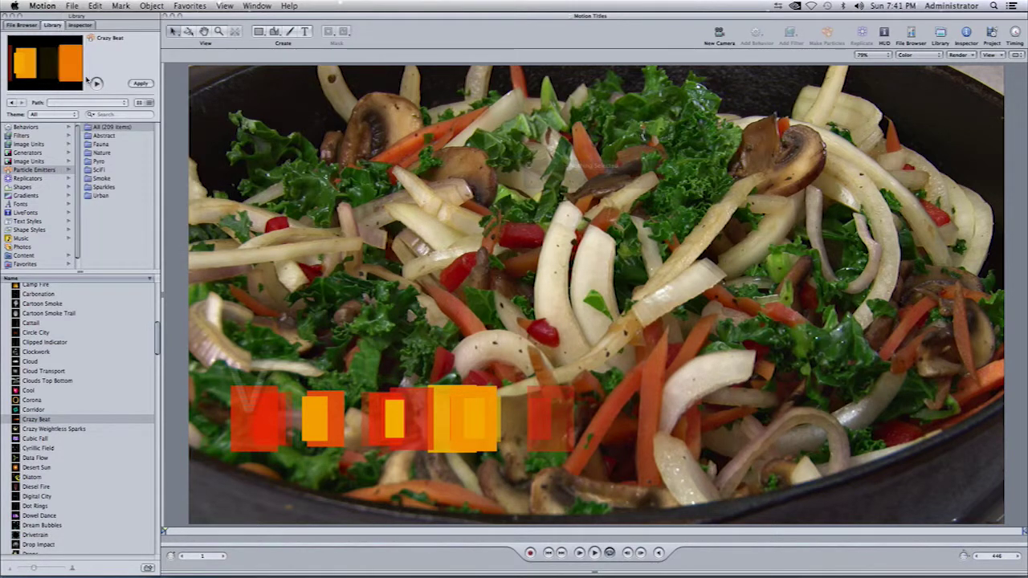
left_click(46, 6)
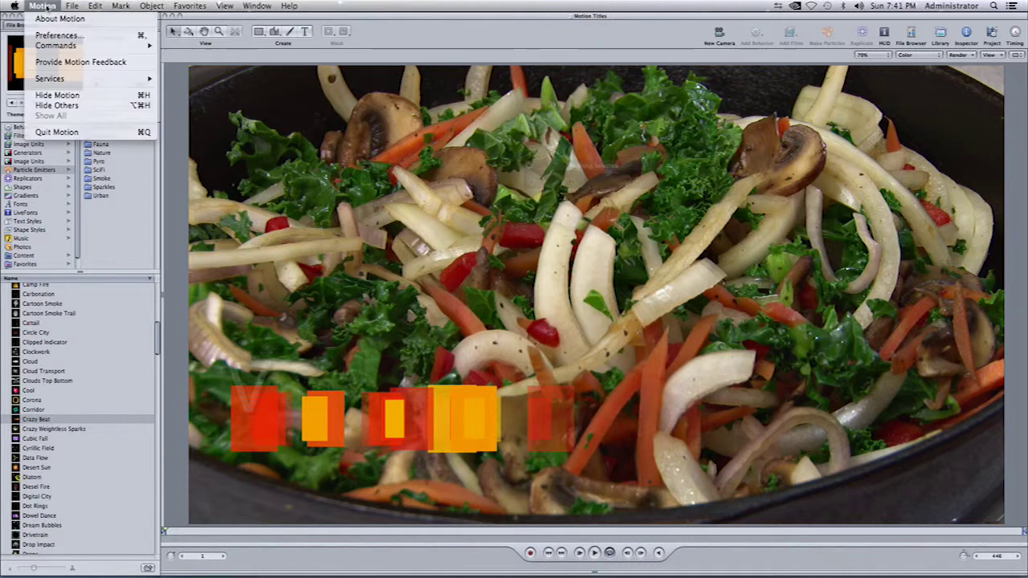
left_click(70, 133)
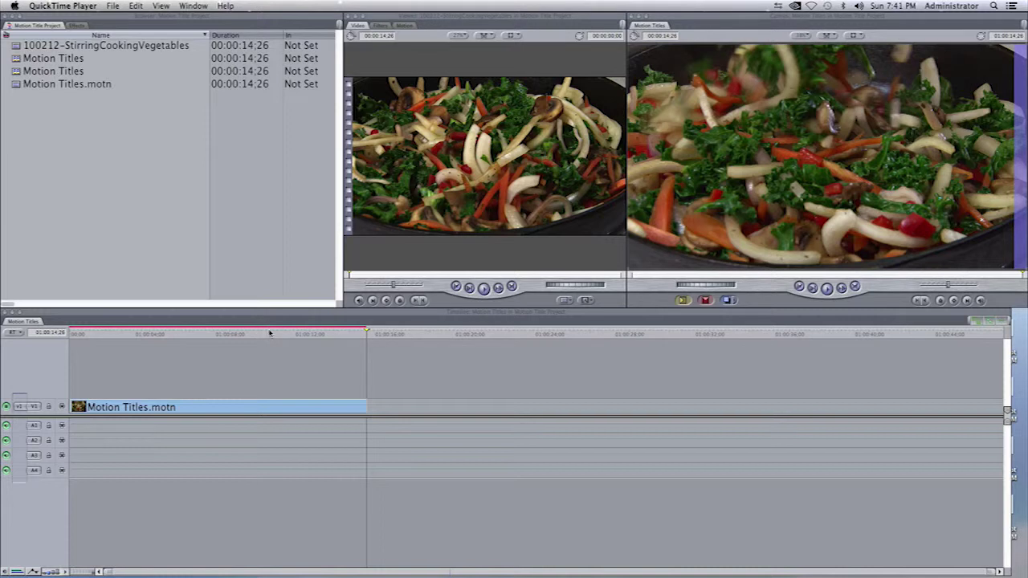
left_click_drag(269, 332, 66, 339)
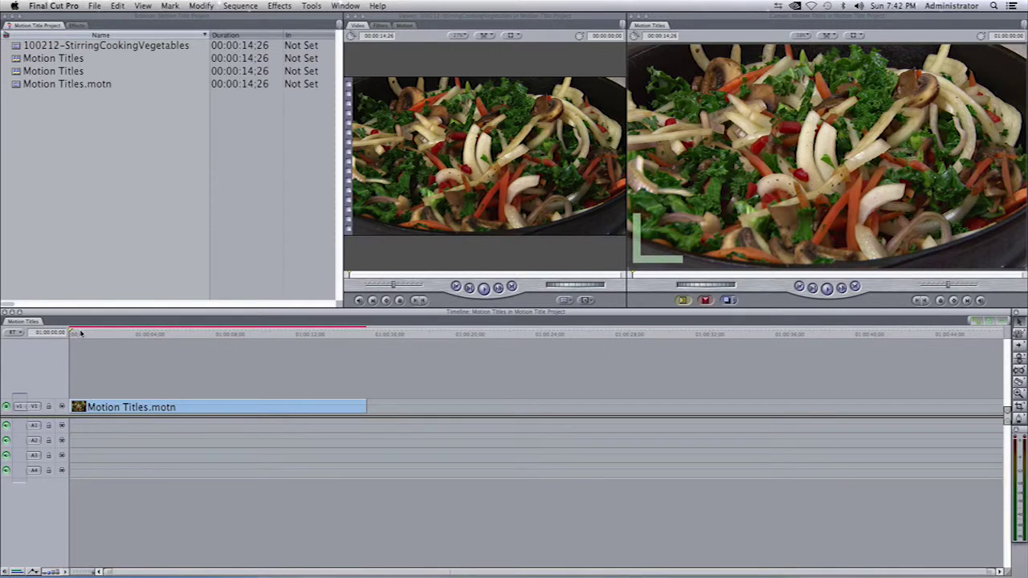
left_click(81, 332)
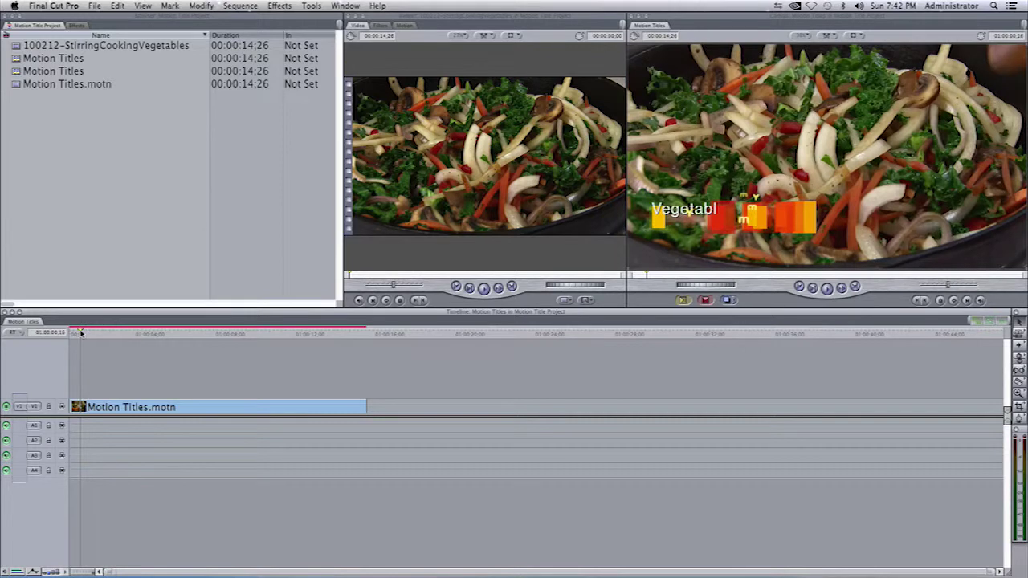
left_click_drag(80, 332, 102, 332)
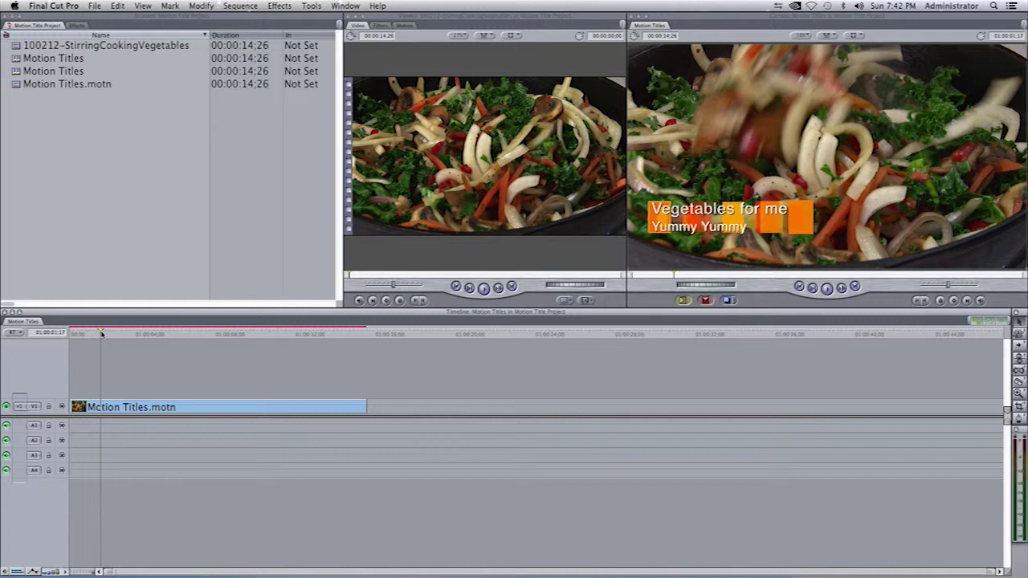
left_click_drag(100, 333, 71, 337)
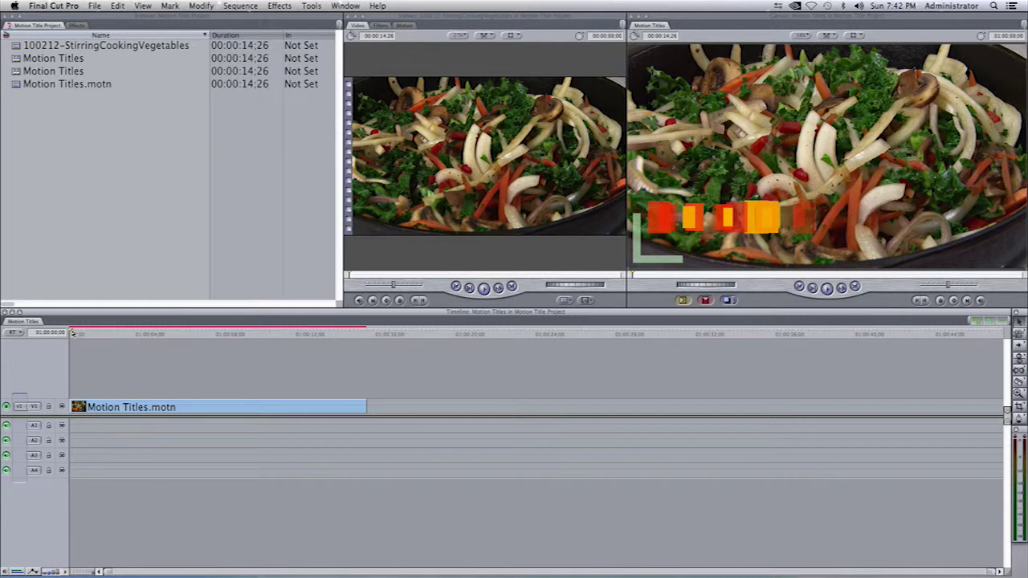
left_click_drag(72, 333, 99, 337)
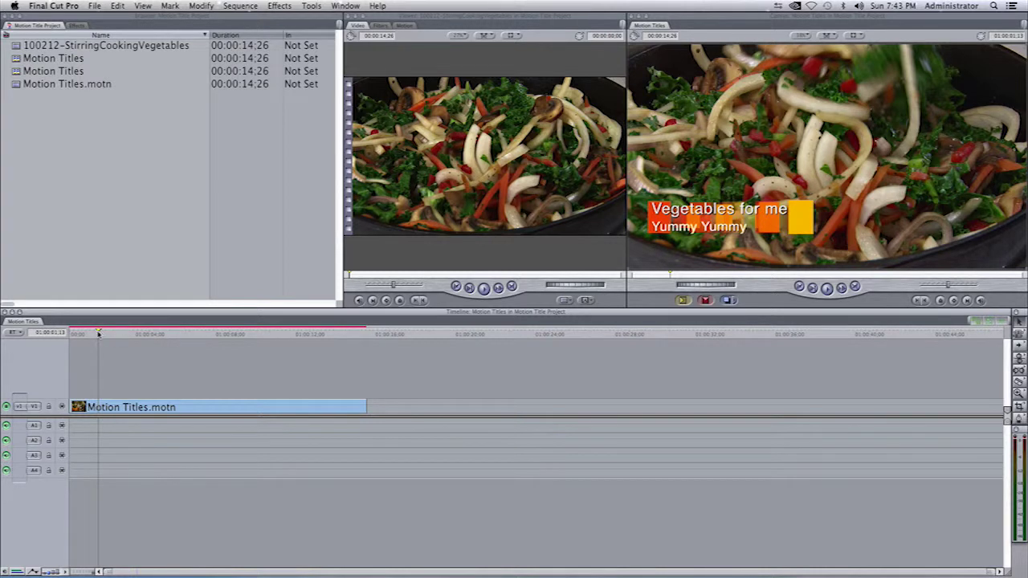
left_click(68, 337)
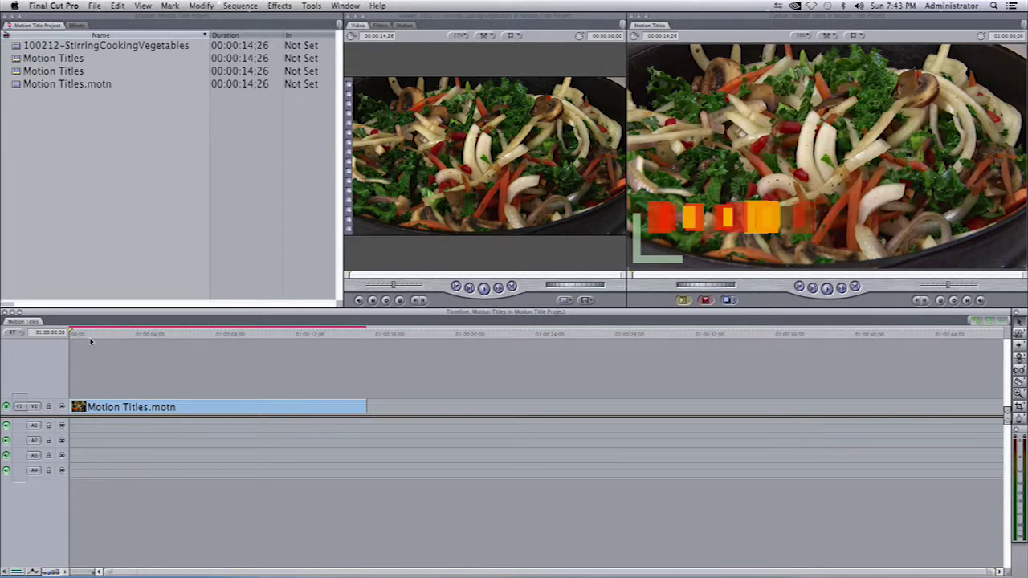
key("space")
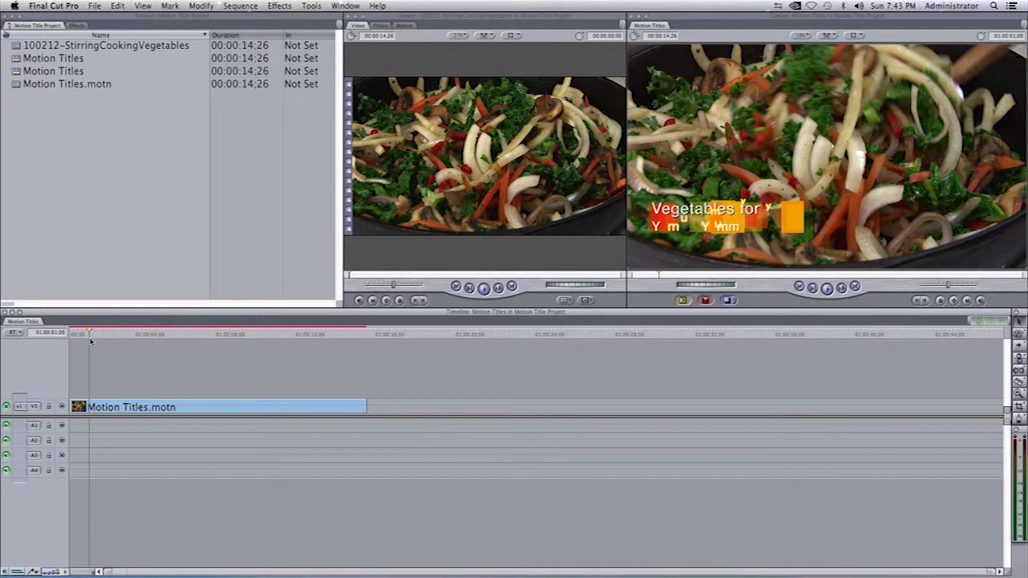
left_click(71, 335)
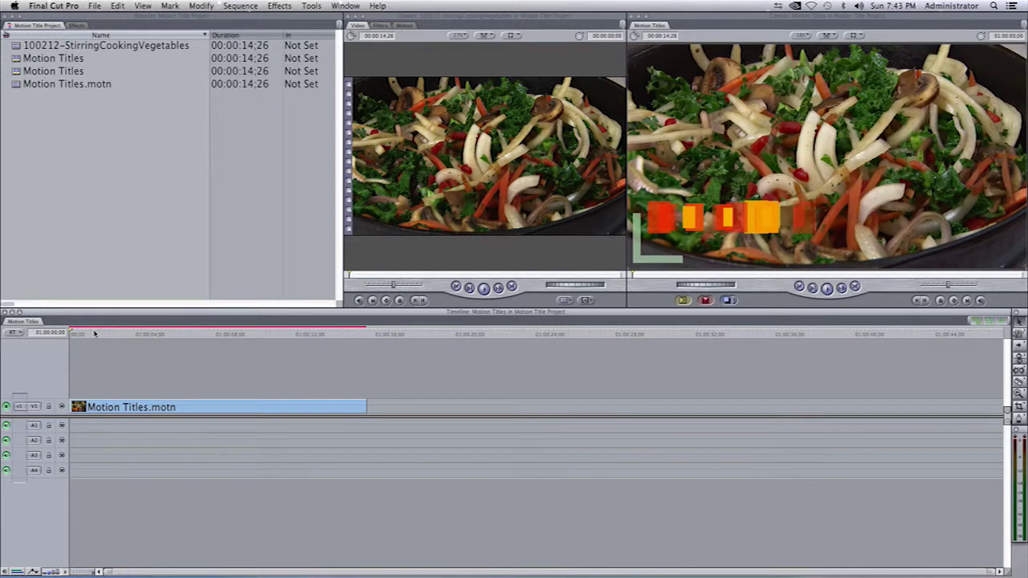